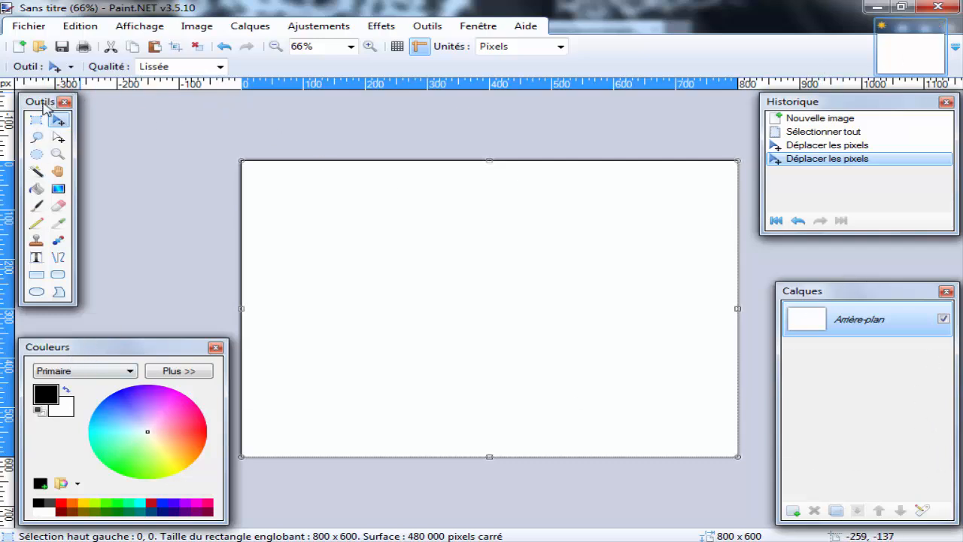
pyautogui.moveTo(45, 104)
pyautogui.mouseDown()
pyautogui.moveTo(46, 118)
pyautogui.moveTo(45, 104)
pyautogui.mouseUp()
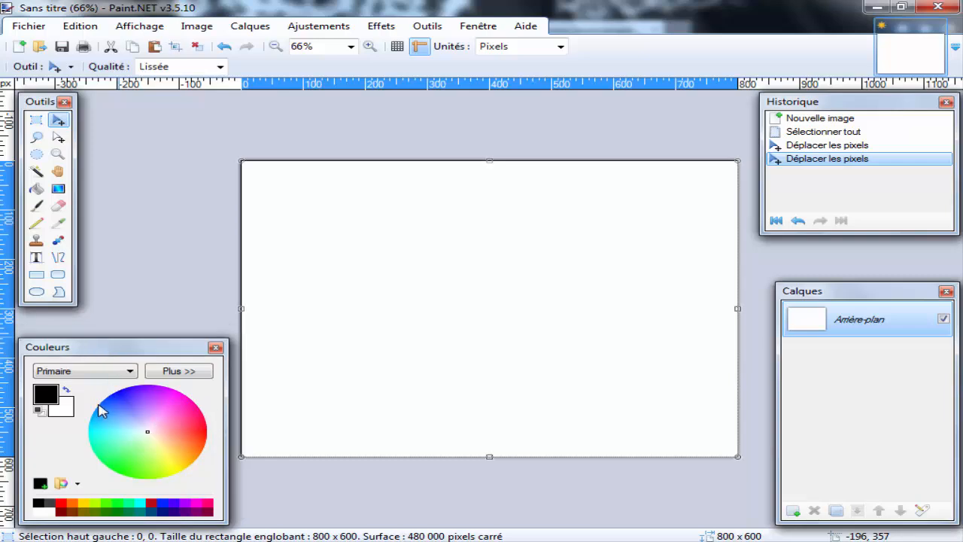
pyautogui.click(180, 371)
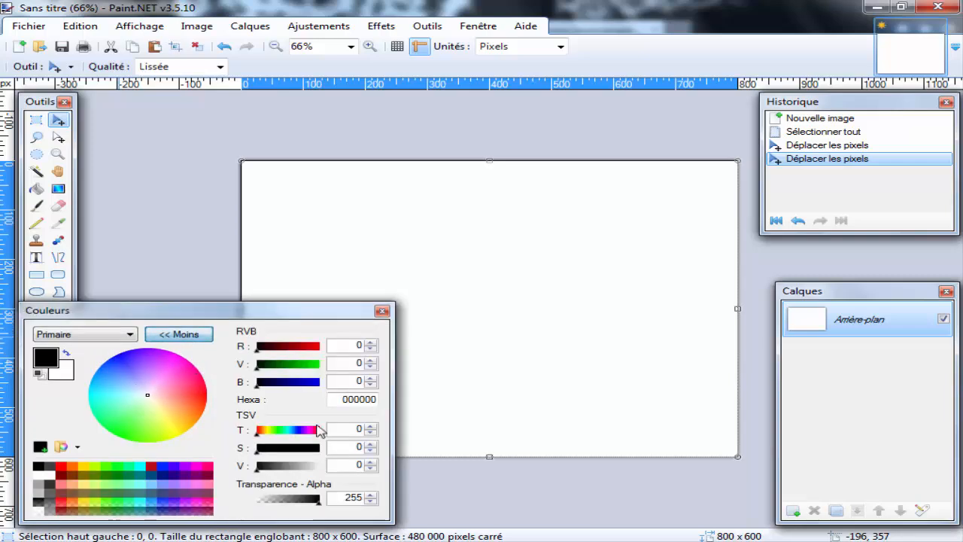
pyautogui.click(189, 334)
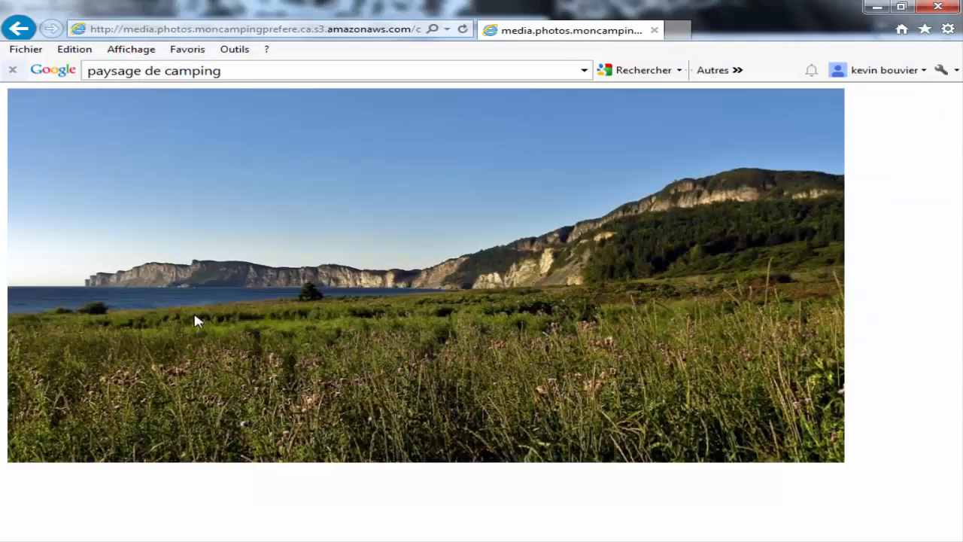
# Step: Copy the coastal landscape photo from the browser and paste it into the Paint.NET image, keeping the canvas size
pyautogui.rightClick(242, 280)
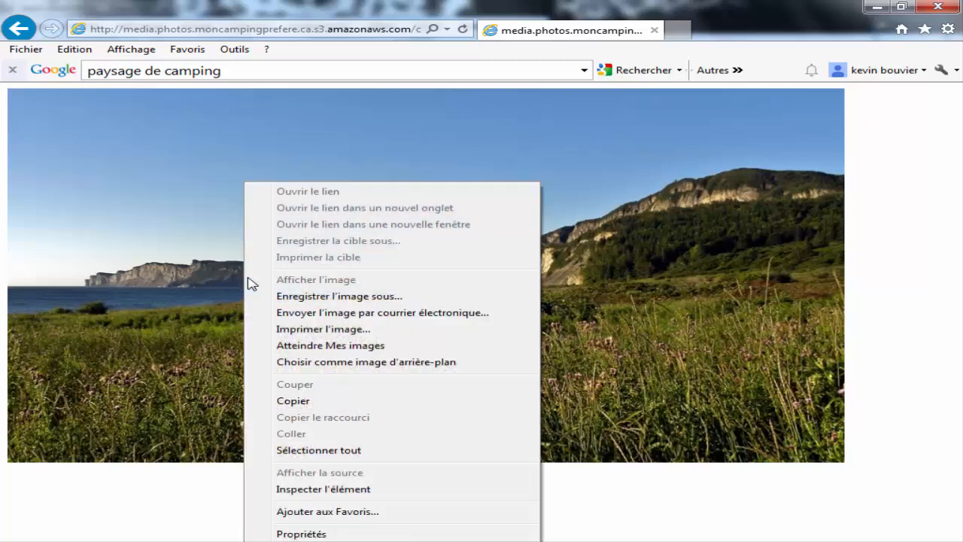
pyautogui.click(329, 402)
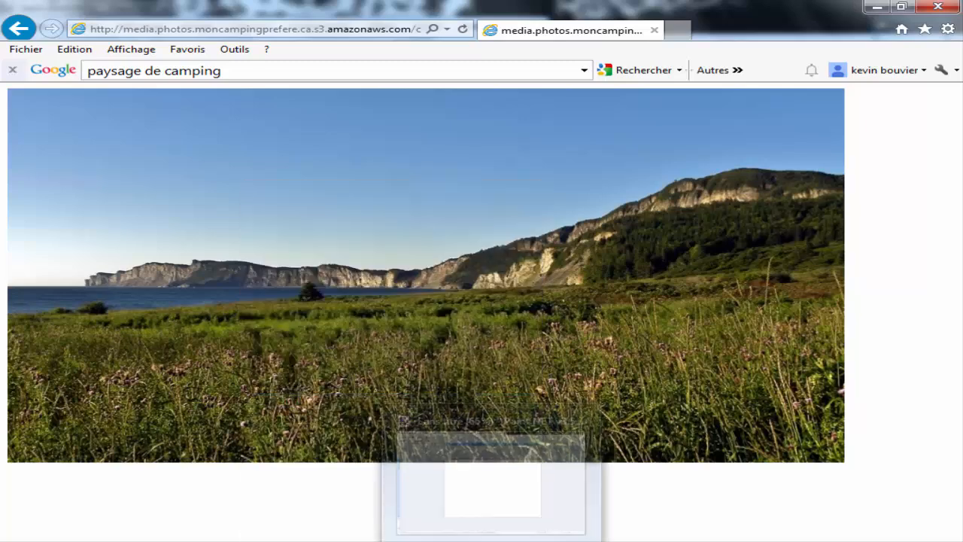
pyautogui.click(492, 541)
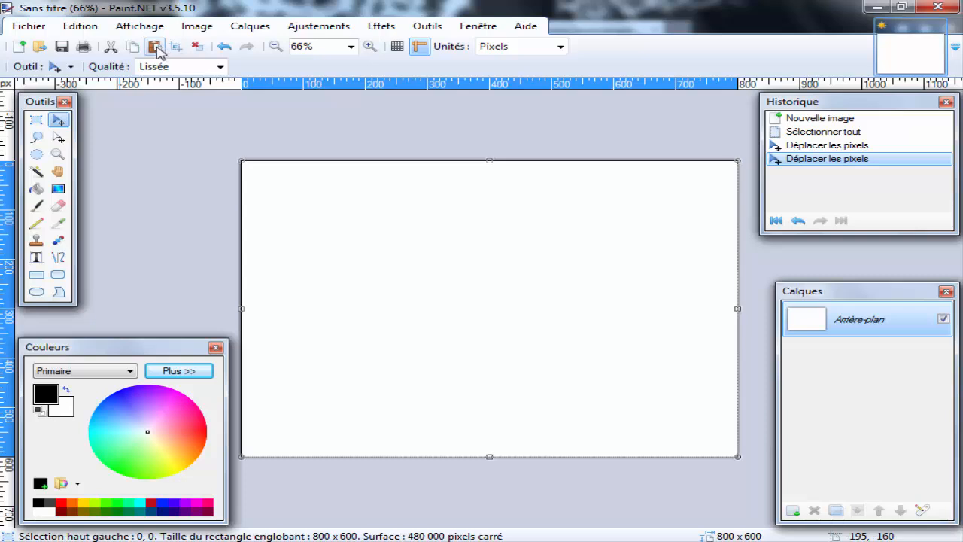
pyautogui.click(155, 47)
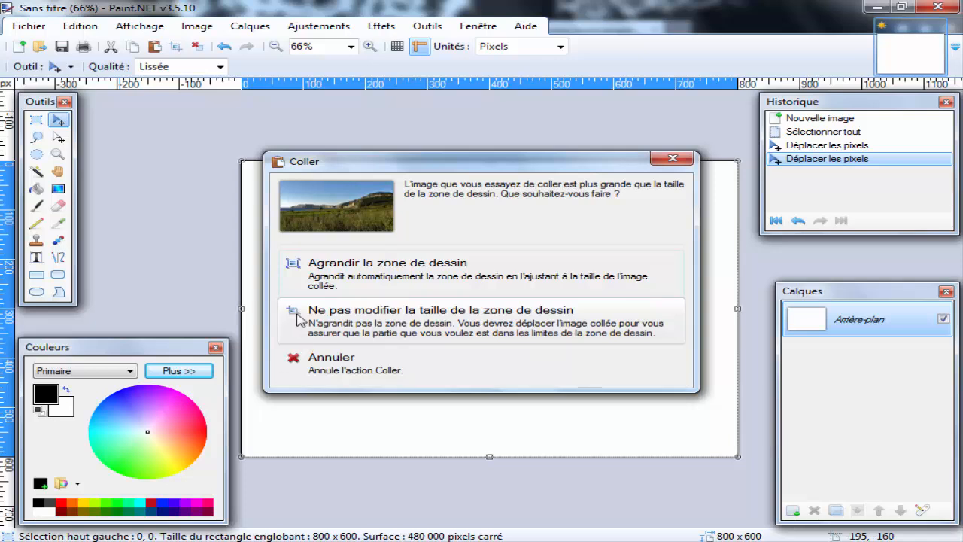
pyautogui.click(384, 309)
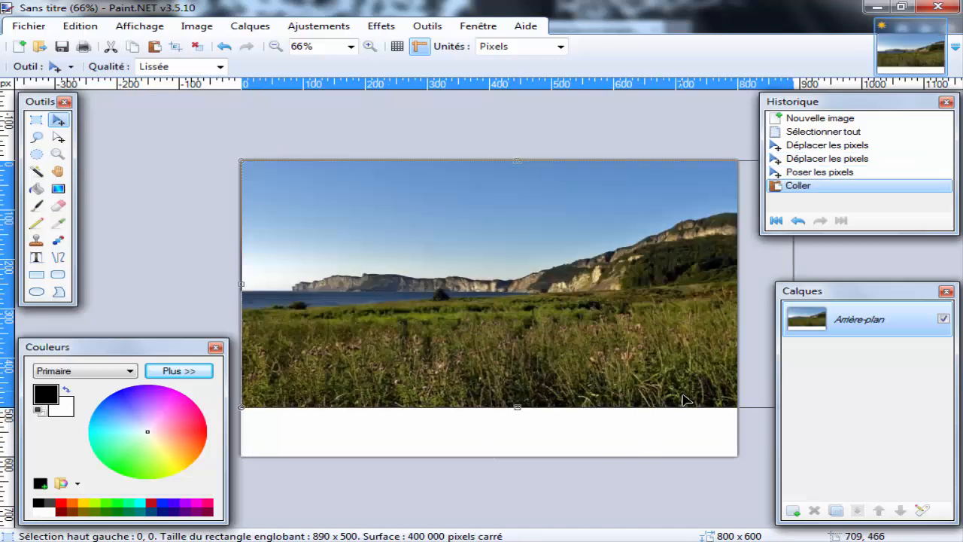
# Step: Narrow the pasted photo to the canvas width, about 802 x 500 pixels, and crop the image to the selection
pyautogui.click(798, 270)
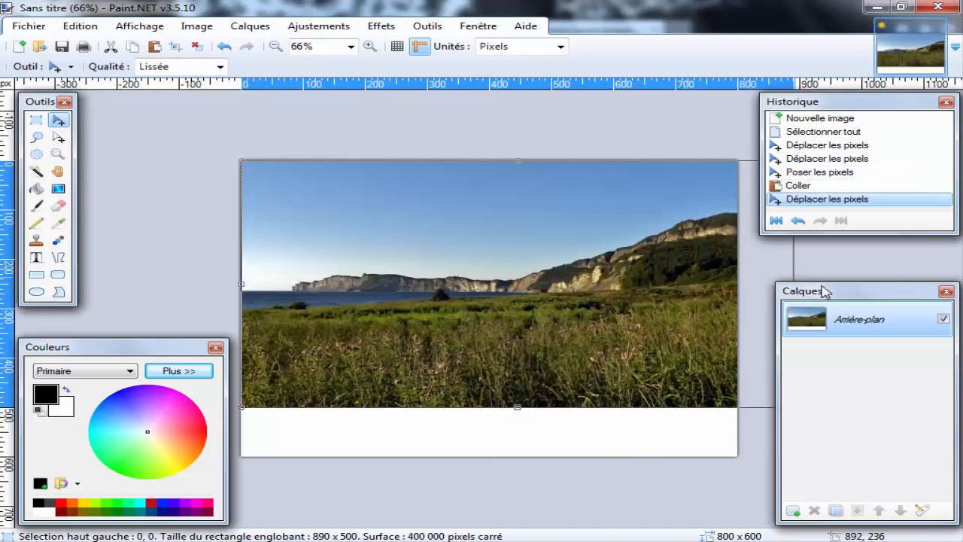
pyautogui.moveTo(826, 291); pyautogui.dragTo(848, 350)
pyautogui.moveTo(797, 283); pyautogui.dragTo(741, 257)
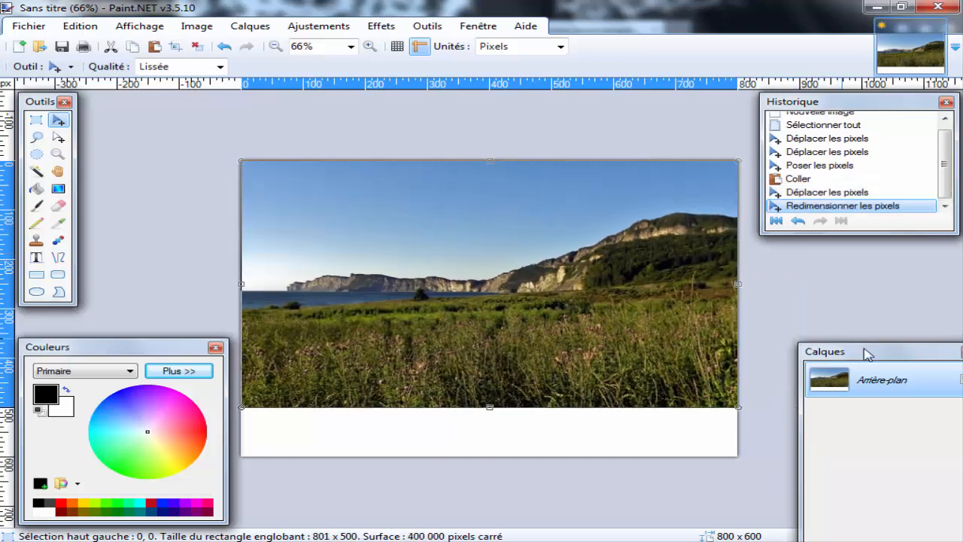
pyautogui.moveTo(865, 351); pyautogui.dragTo(836, 286)
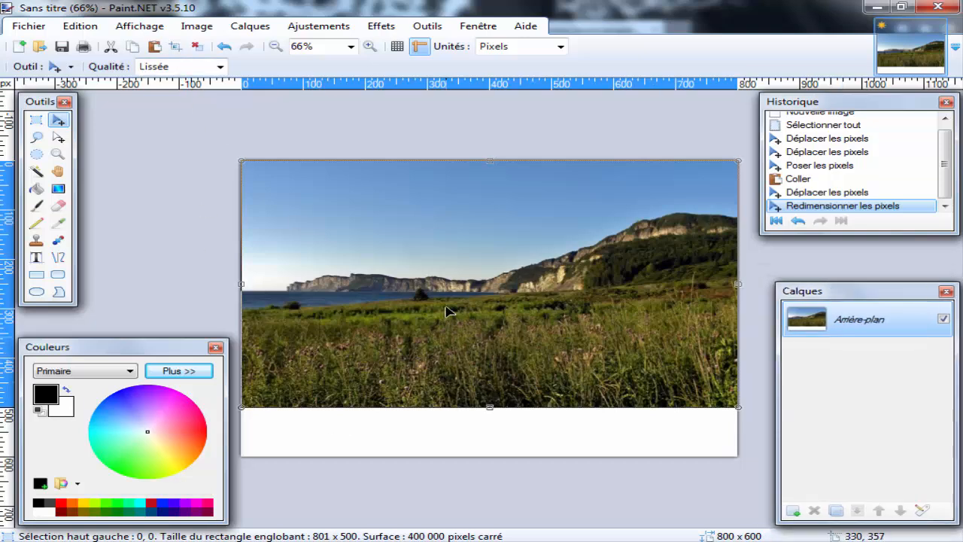
pyautogui.moveTo(243, 281); pyautogui.dragTo(241, 280)
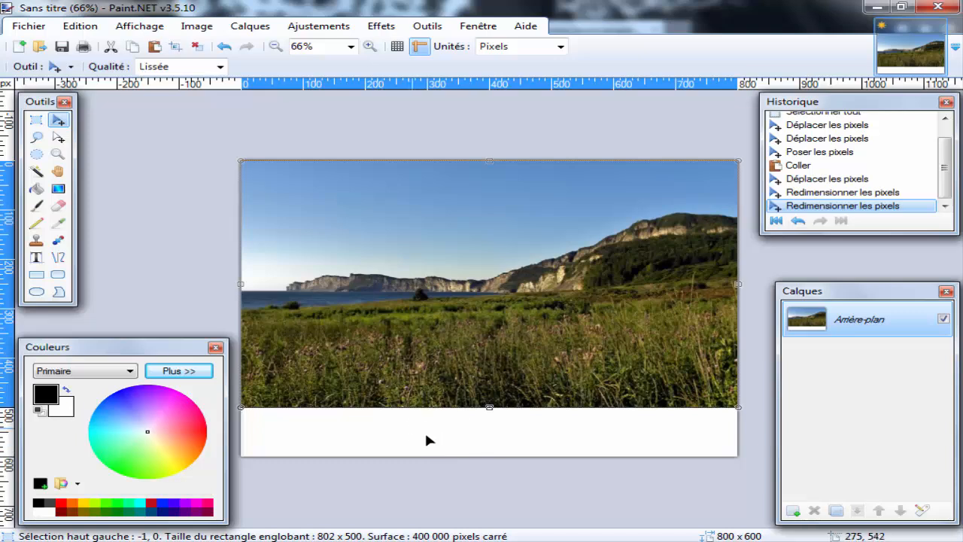
pyautogui.click(178, 48)
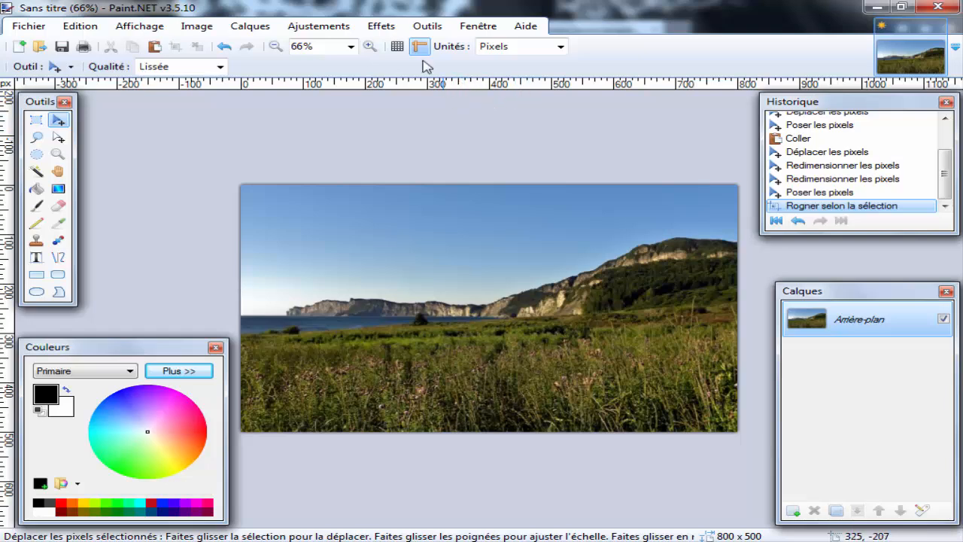
# Step: Sharpen the landscape photo with the Améliorer la netteté effect at value 20
pyautogui.click(389, 30)
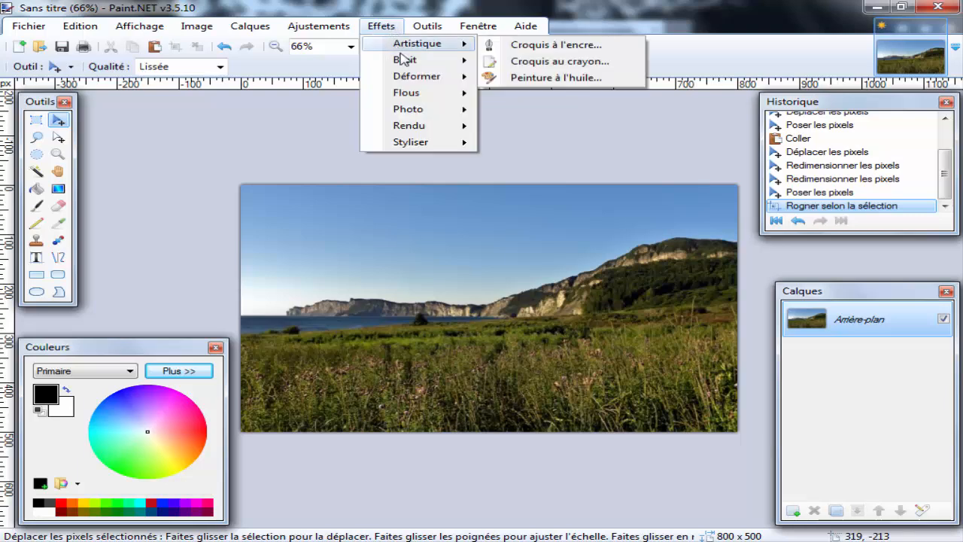
pyautogui.moveTo(456, 115)
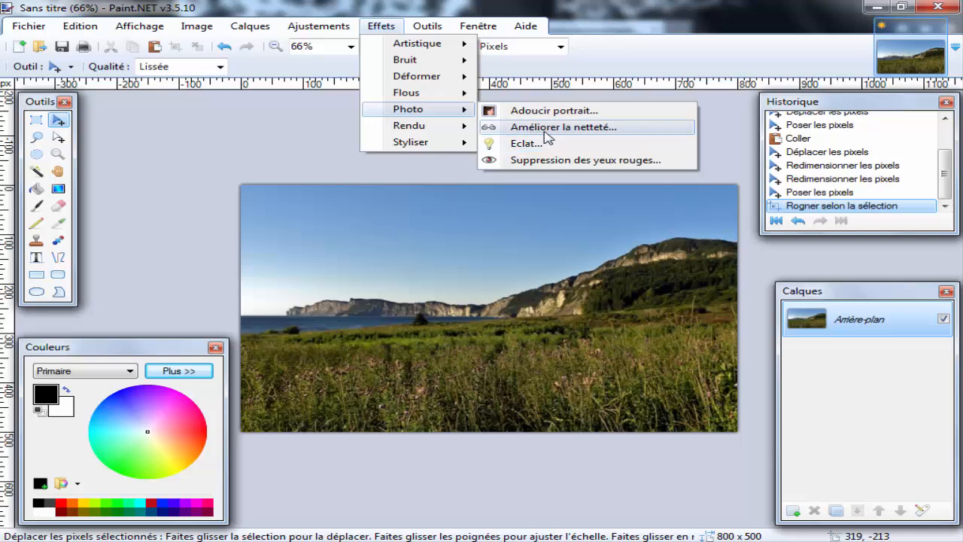
pyautogui.click(611, 128)
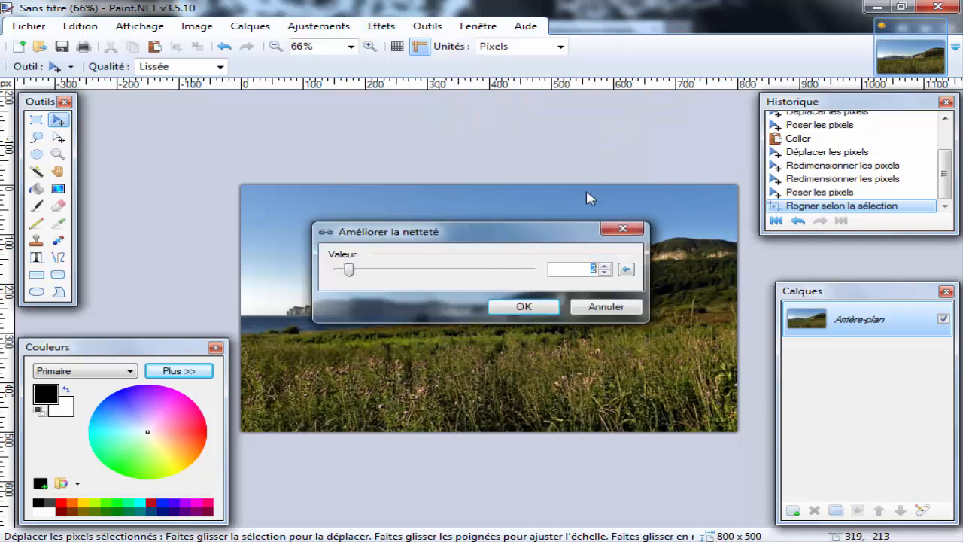
pyautogui.moveTo(512, 231); pyautogui.dragTo(499, 107)
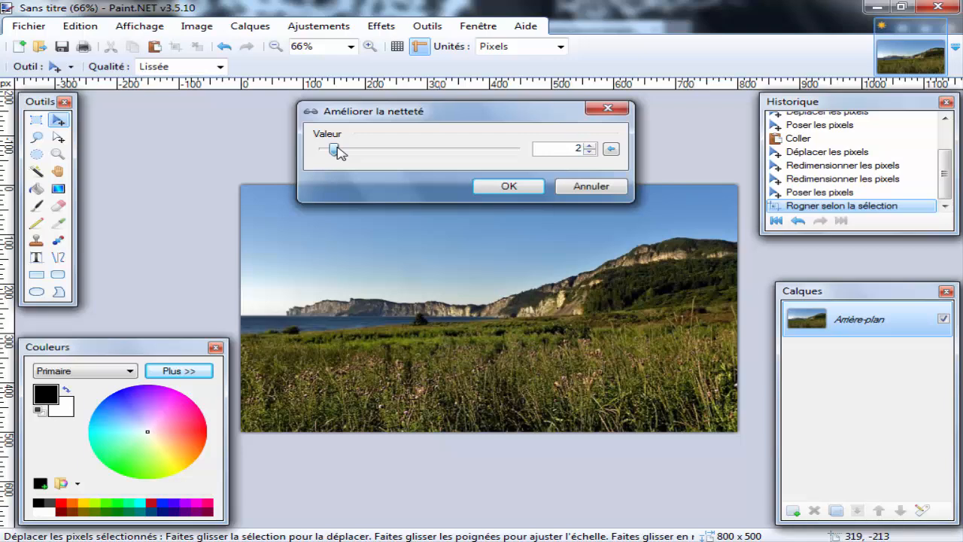
pyautogui.moveTo(337, 152); pyautogui.dragTo(731, 223)
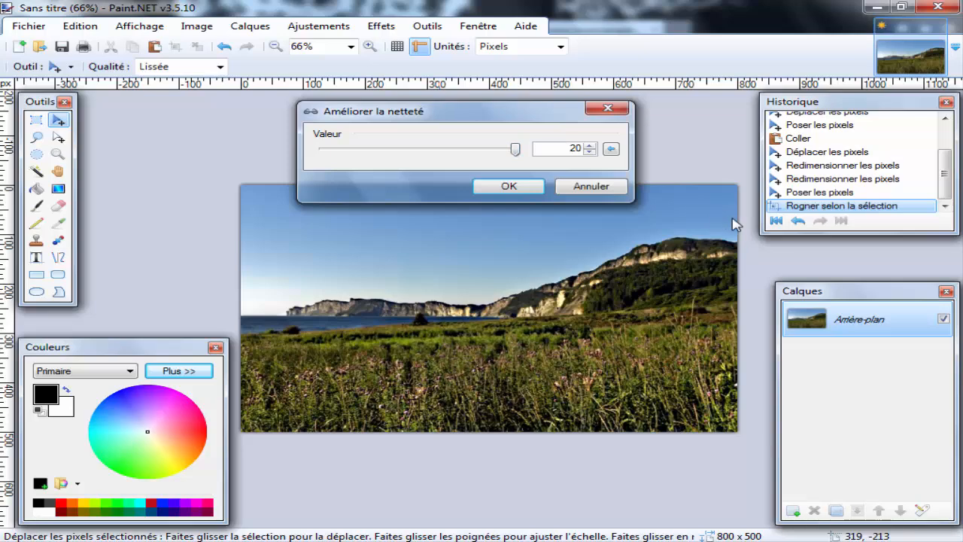
pyautogui.click(509, 187)
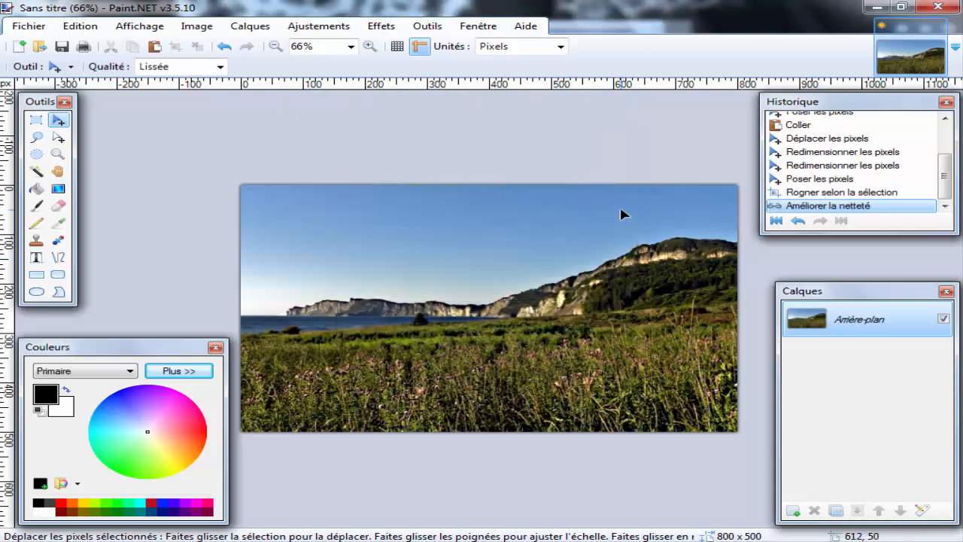
pyautogui.click(382, 25)
pyautogui.moveTo(460, 133)
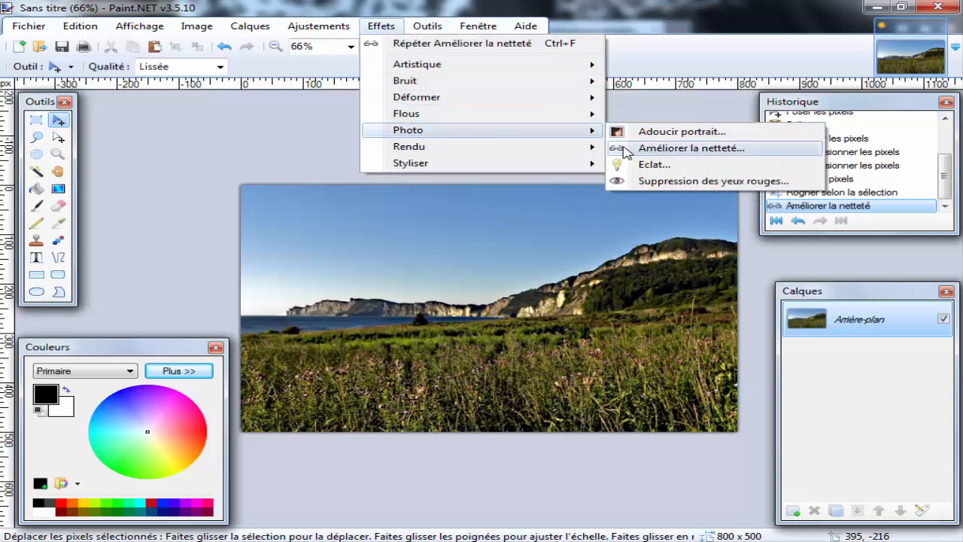
pyautogui.click(340, 142)
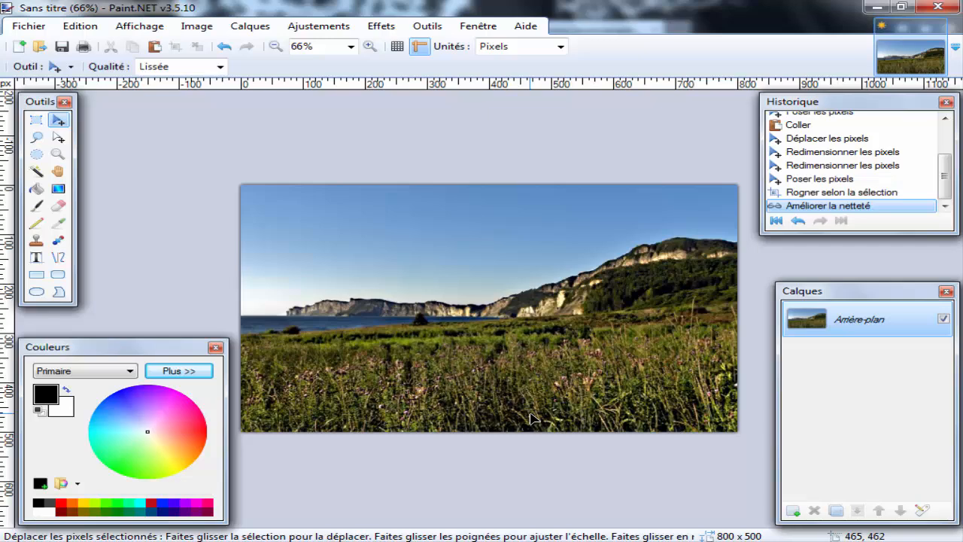
pyautogui.click(427, 25)
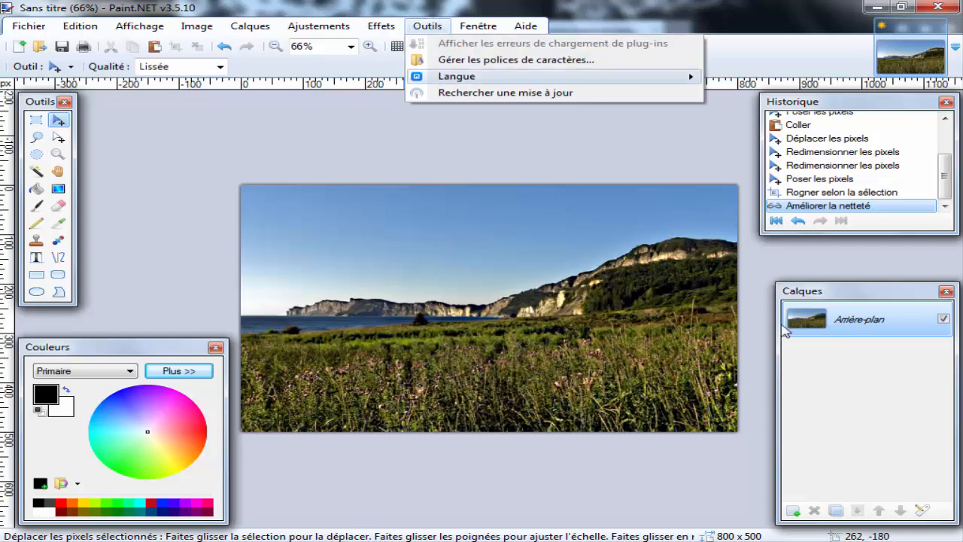
pyautogui.moveTo(457, 76)
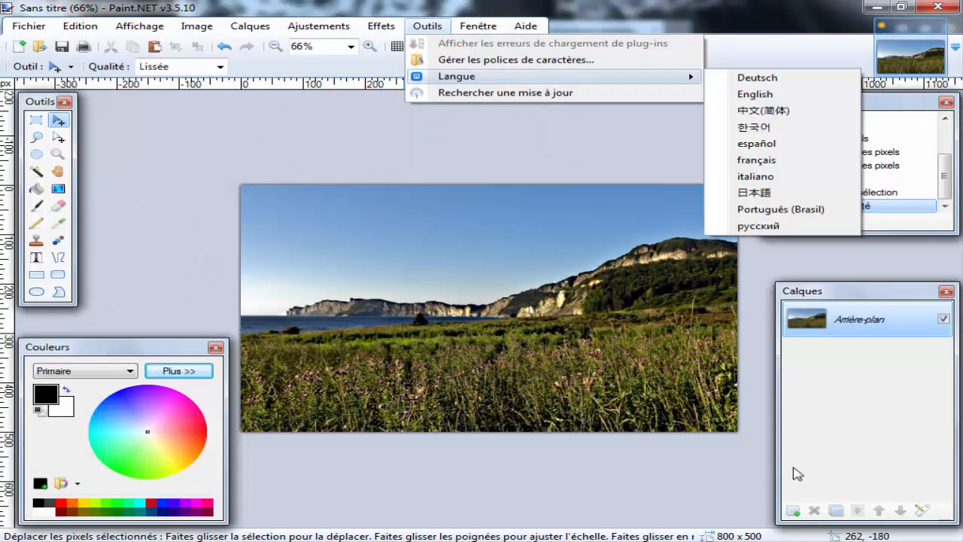
pyautogui.click(615, 166)
pyautogui.press('Left')
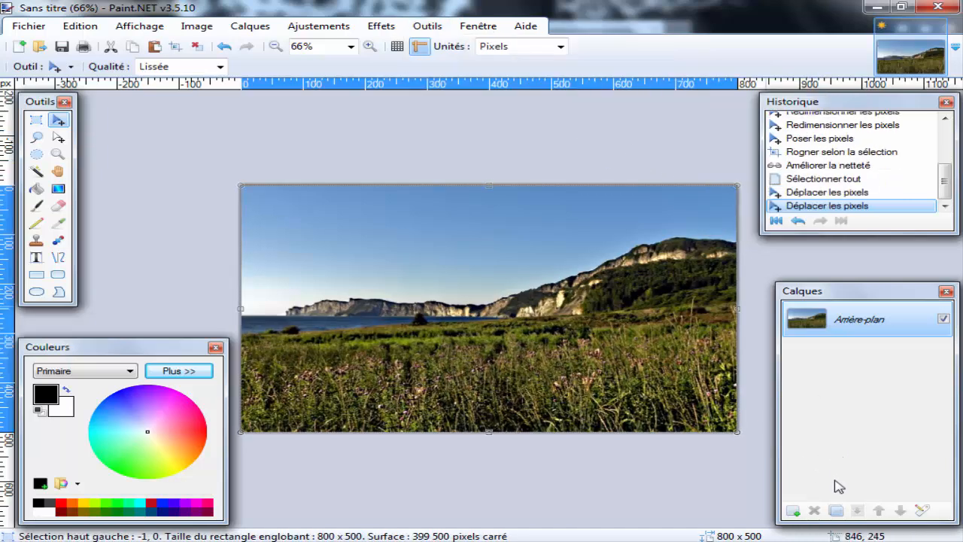
# Step: Add a new layer above the photo and hide the Arrière-plan layer
pyautogui.click(793, 511)
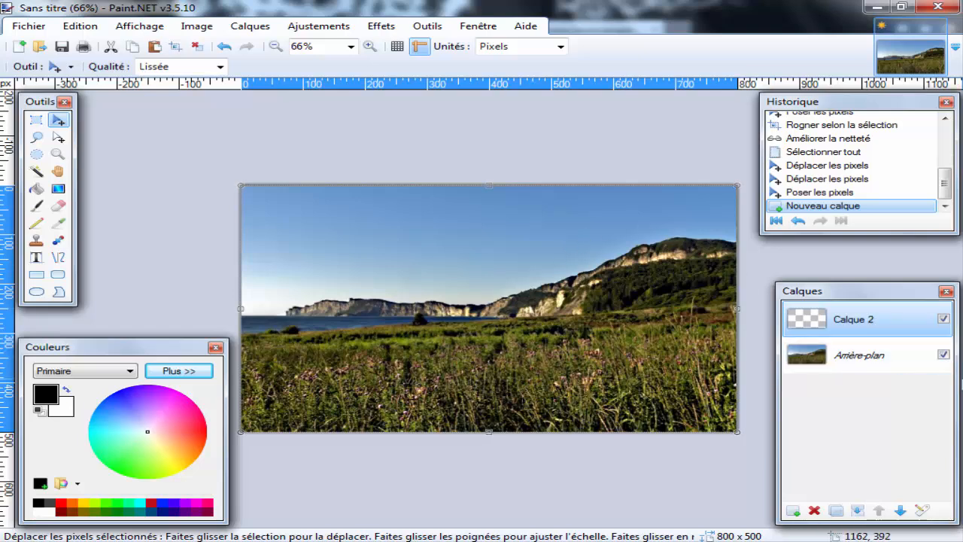
pyautogui.click(944, 355)
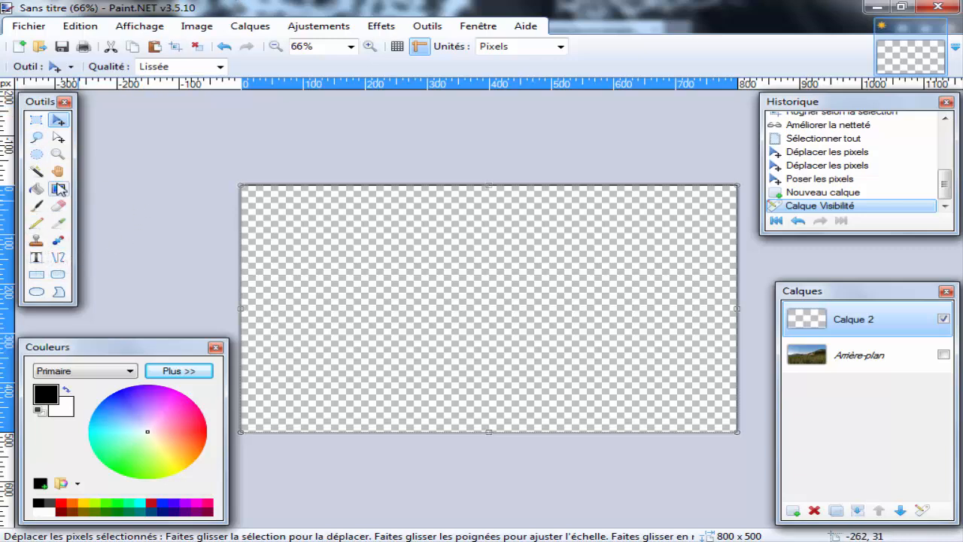
# Step: Set the Text tool to the Hobo Std font at size 20
pyautogui.click(43, 259)
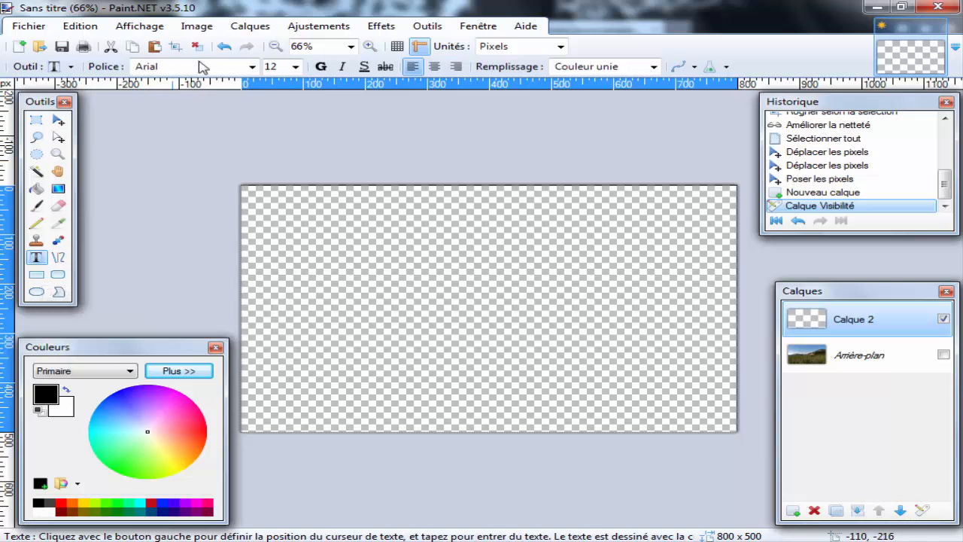
pyautogui.click(252, 66)
pyautogui.scroll(-20, 284, 160)
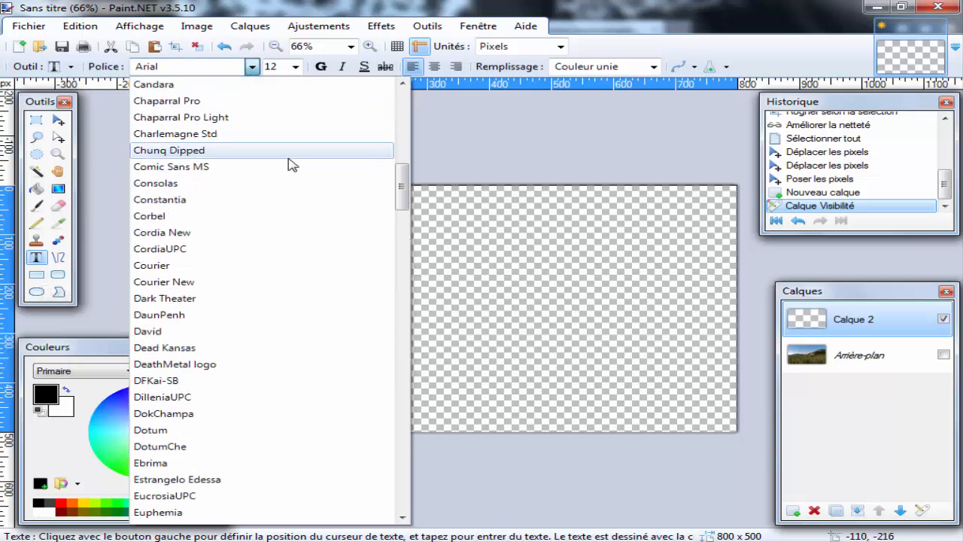
pyautogui.scroll(-20, 329, 190)
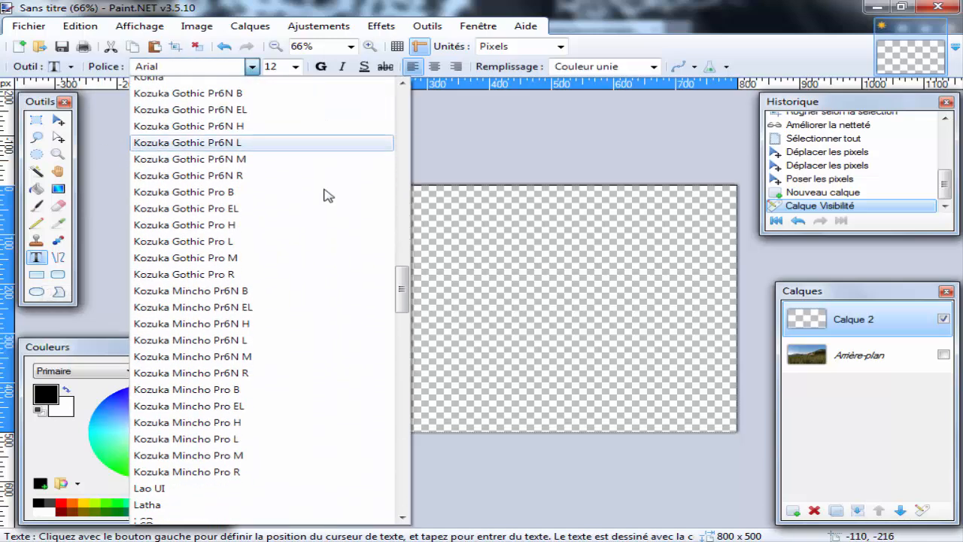
pyautogui.scroll(-8, 323, 216)
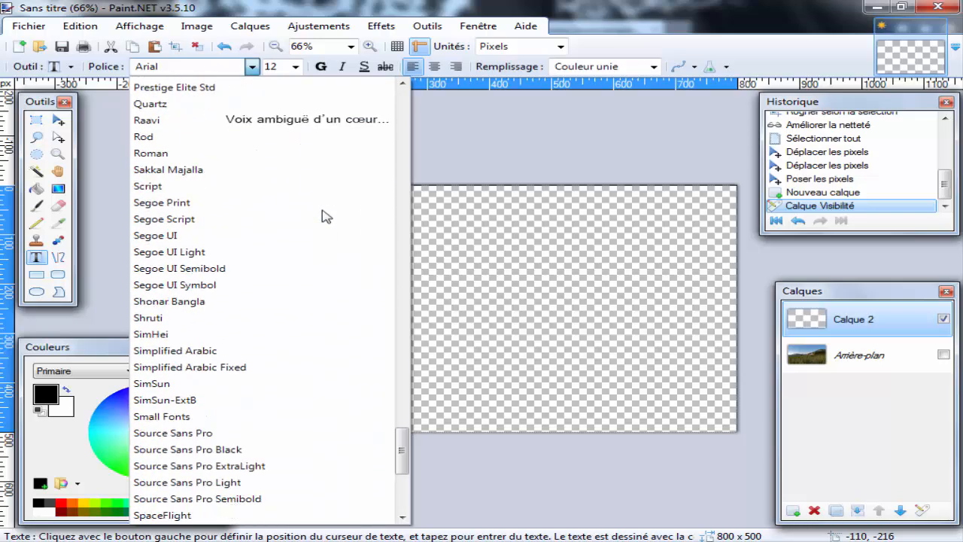
pyautogui.scroll(3, 309, 256)
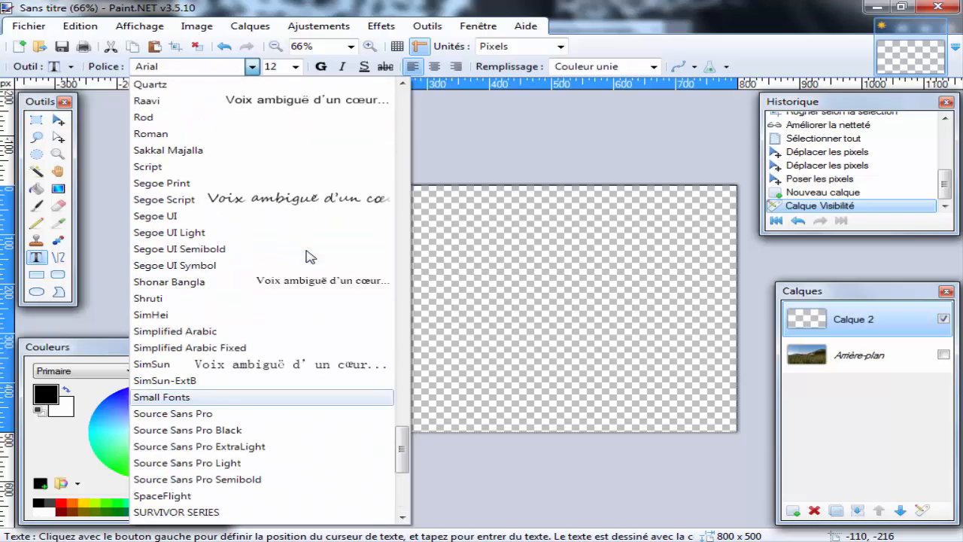
pyautogui.scroll(9, 316, 249)
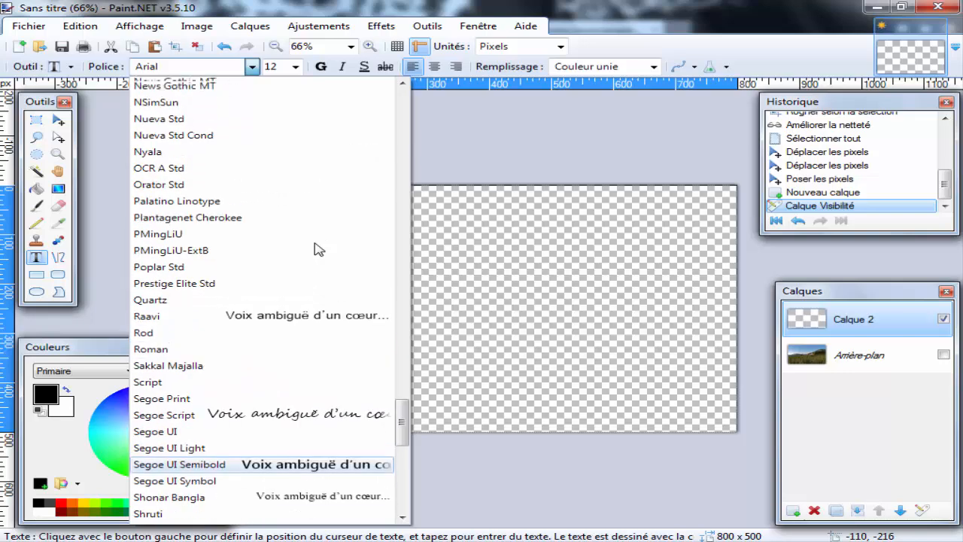
pyautogui.scroll(8, 319, 249)
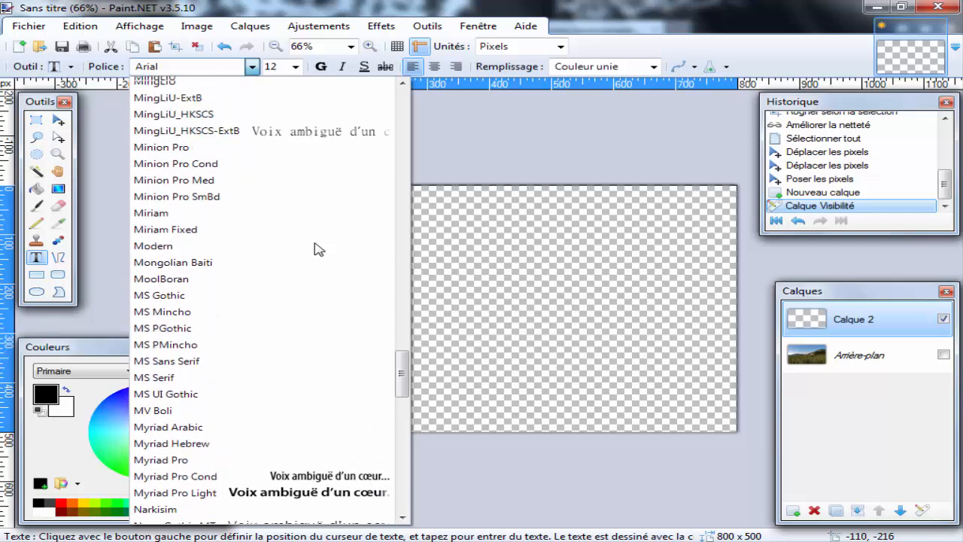
pyautogui.scroll(12, 318, 249)
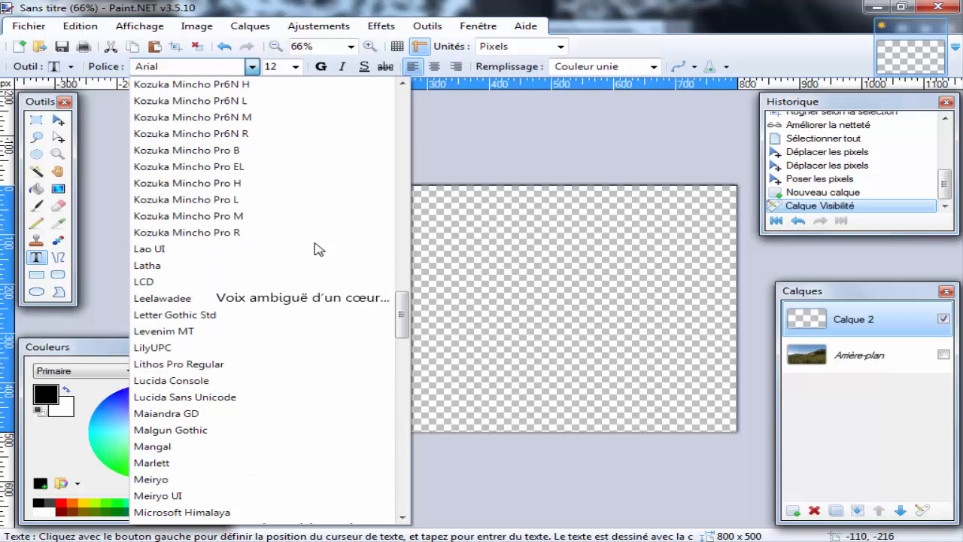
pyautogui.scroll(11, 390, 286)
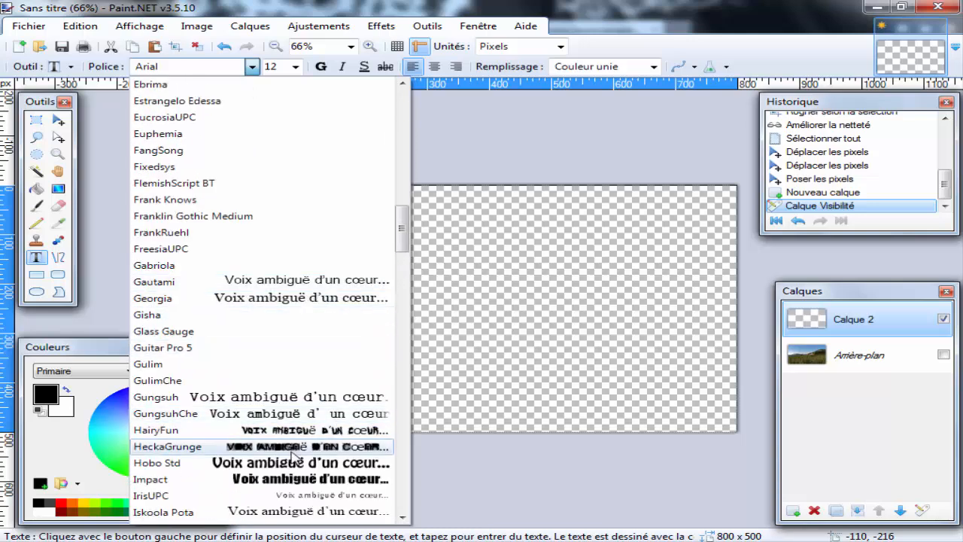
pyautogui.click(280, 464)
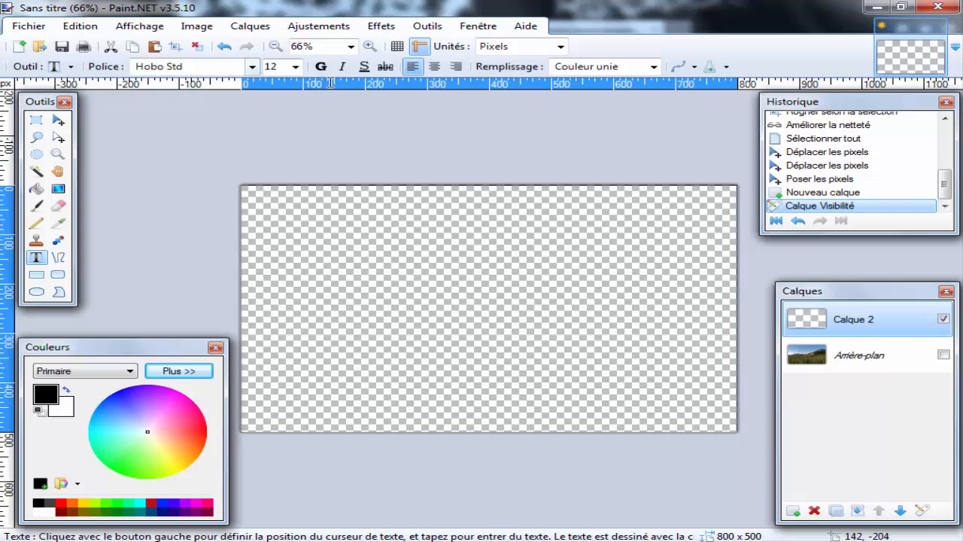
pyautogui.click(295, 66)
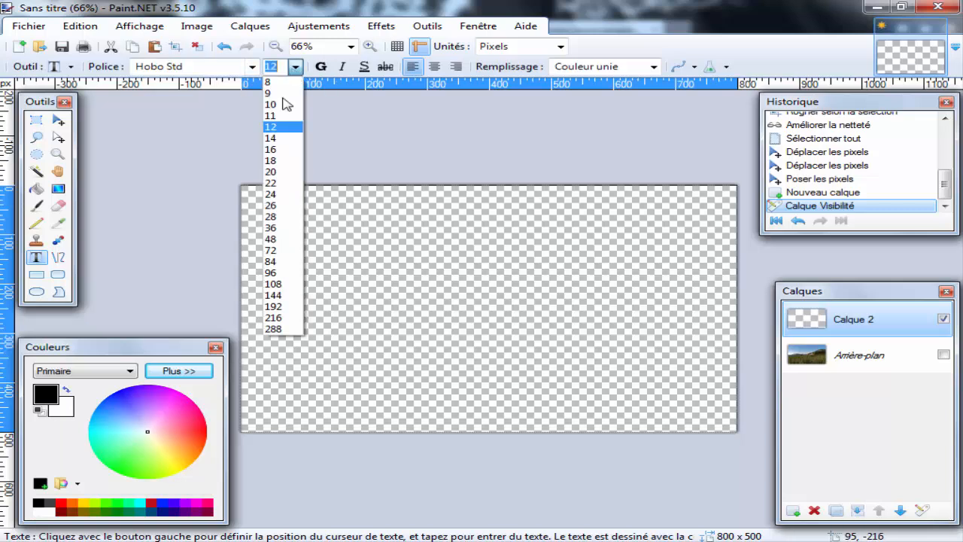
pyautogui.click(271, 172)
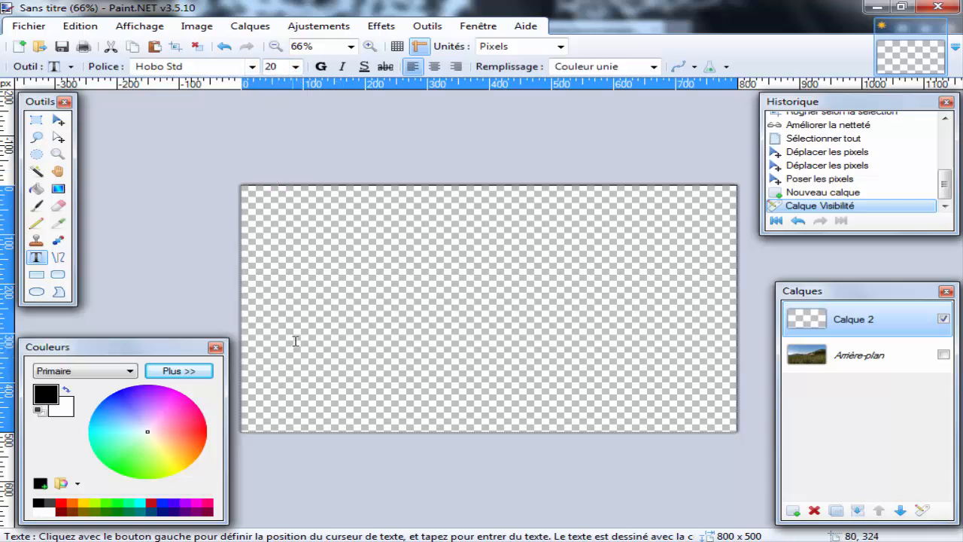
# Step: Write "Camping" on Calque 2 and move the text to about the middle of the canvas
pyautogui.click(323, 294)
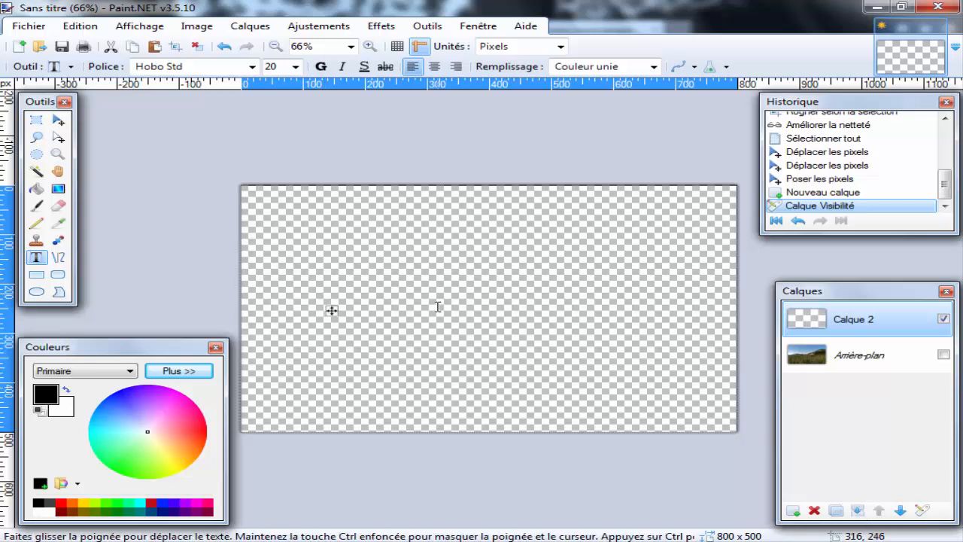
pyautogui.write('C')
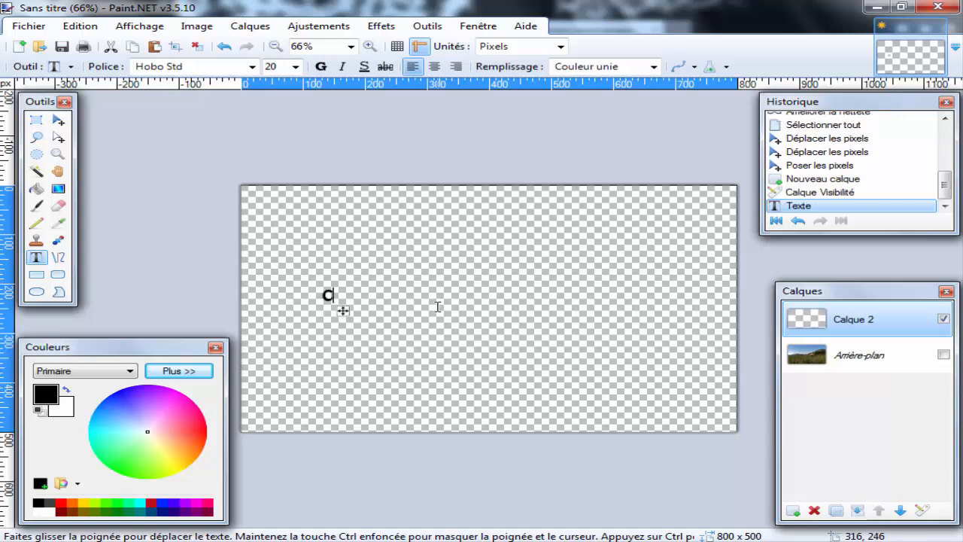
pyautogui.write('amping')
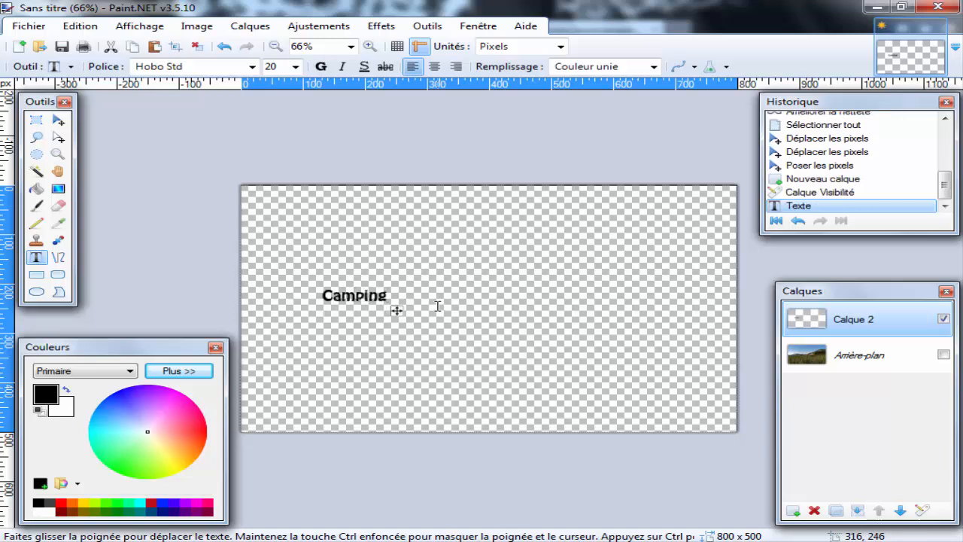
pyautogui.moveTo(394, 308); pyautogui.dragTo(508, 323)
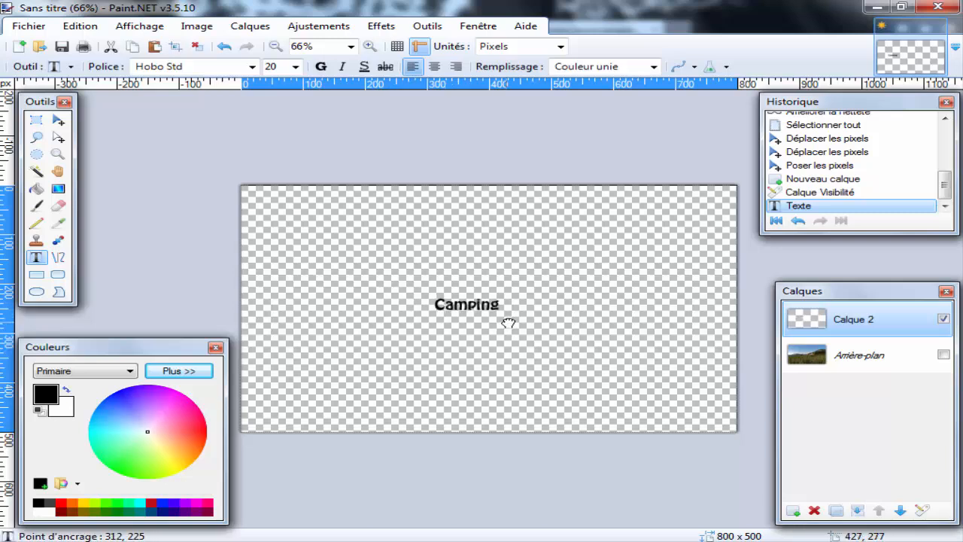
# Step: Show the Arrière-plan layer and place the Camping text, recoloured cyan, over the grass just below the shoreline
pyautogui.click(944, 355)
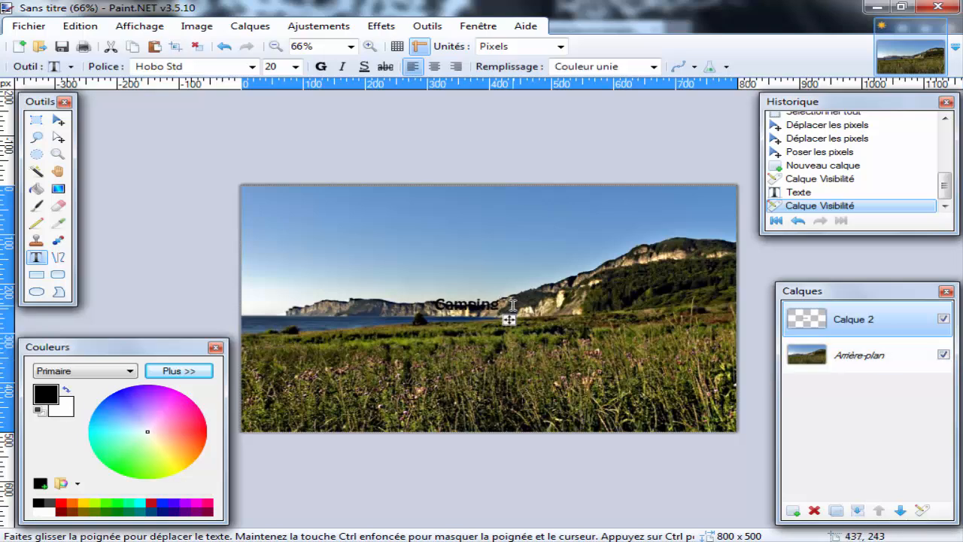
pyautogui.moveTo(510, 320); pyautogui.dragTo(458, 398)
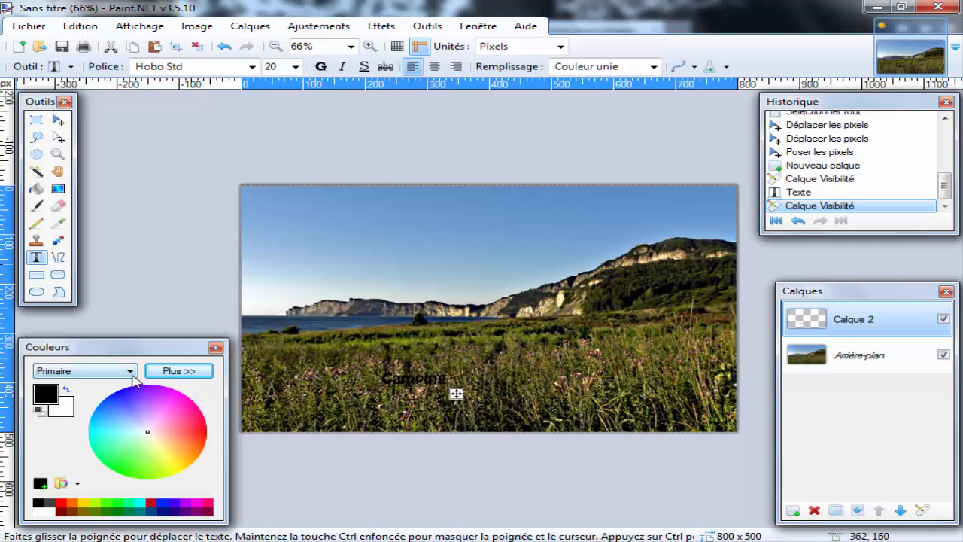
pyautogui.click(141, 503)
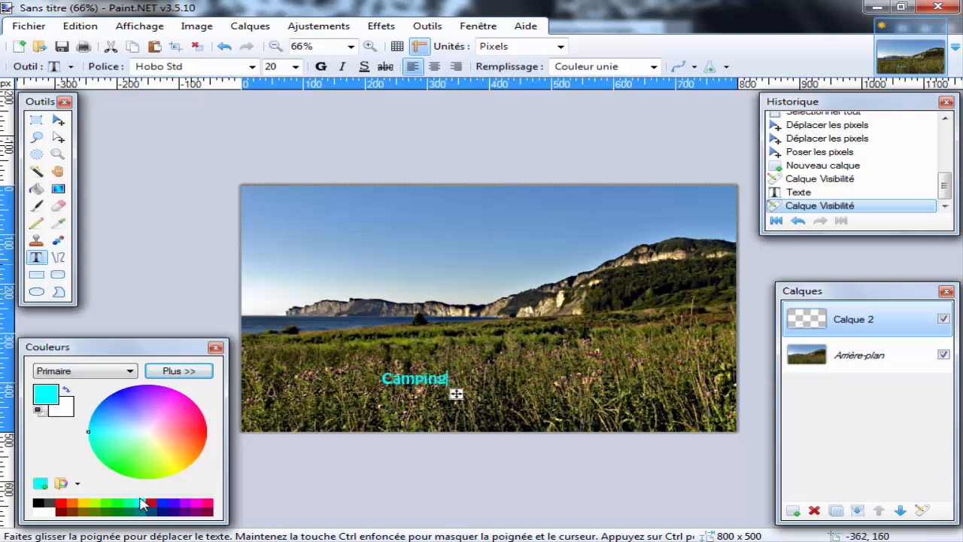
pyautogui.moveTo(462, 395); pyautogui.dragTo(448, 361)
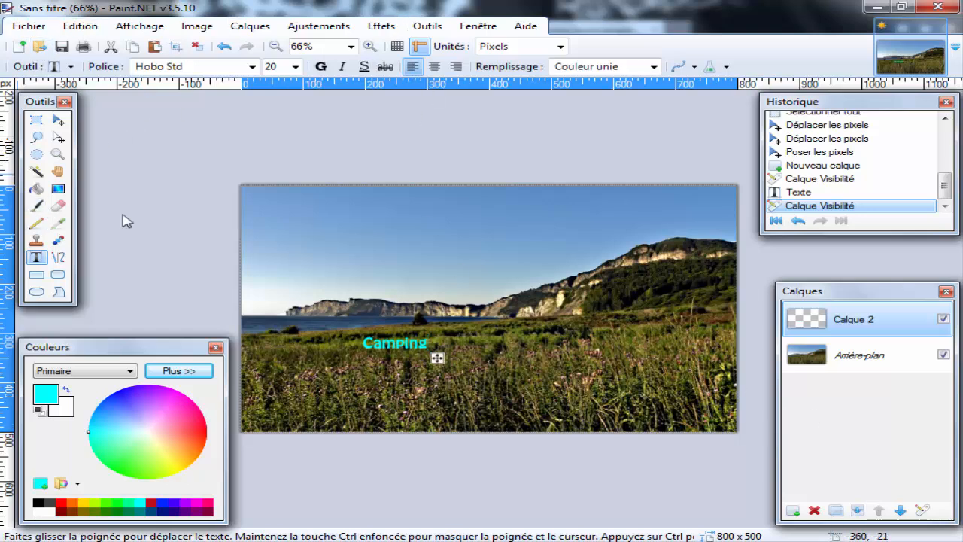
pyautogui.click(59, 120)
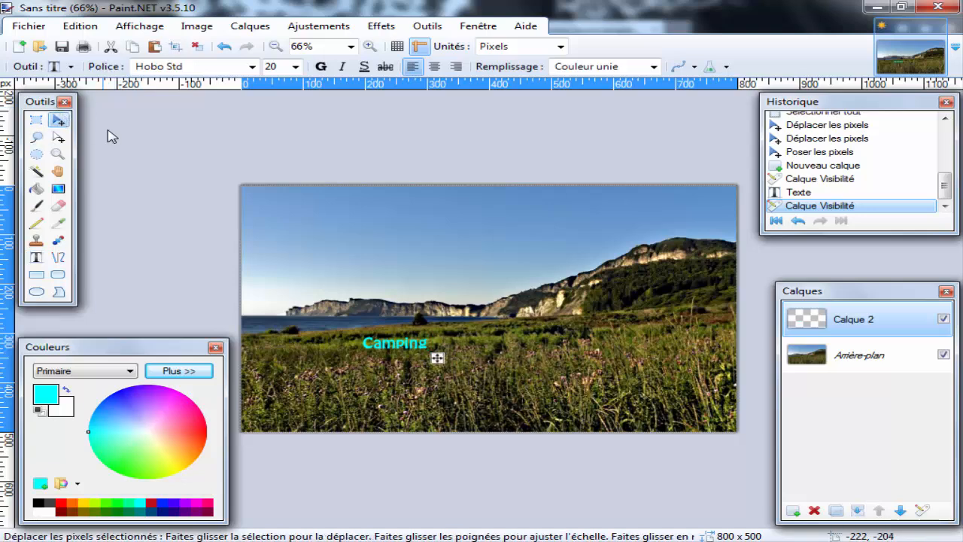
pyautogui.click(144, 141)
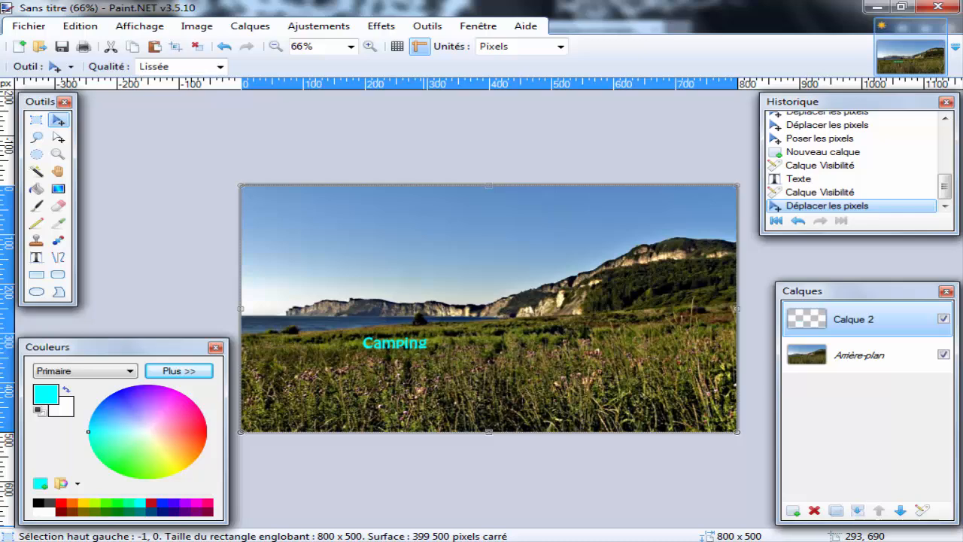
pyautogui.moveTo(491, 541)
pyautogui.rightClick(437, 541)
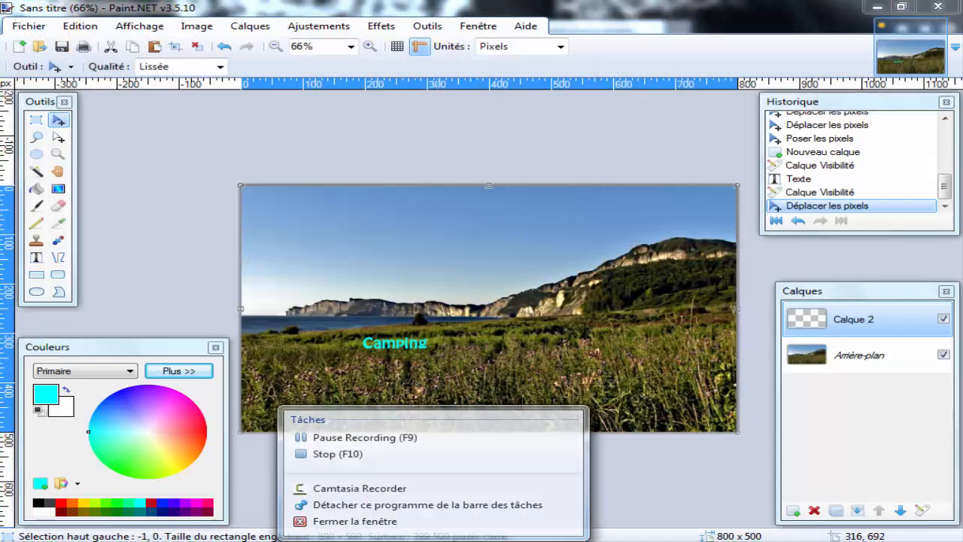
pyautogui.click(385, 437)
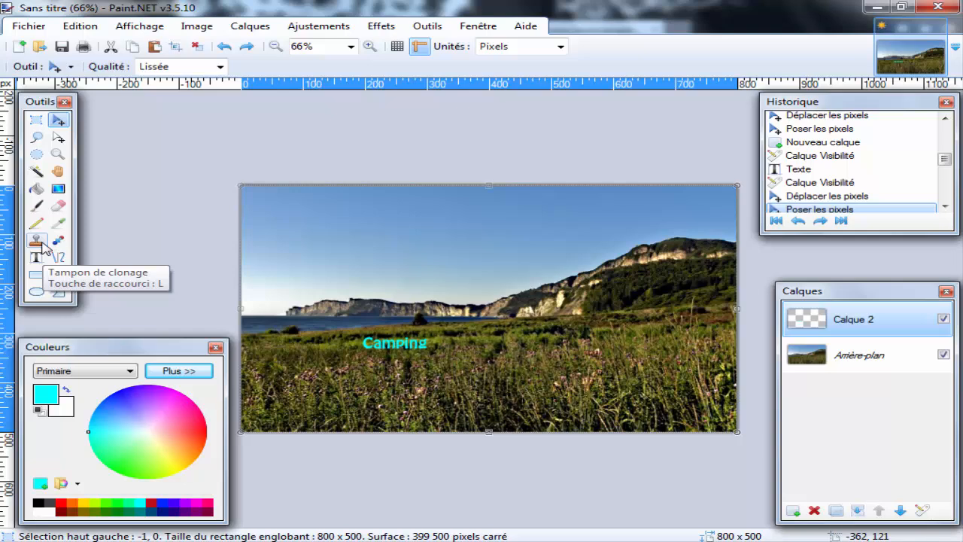
# Step: Activate the Clone Stamp tool (Tampon de clonage) and set its brush width to 20
pyautogui.click(42, 243)
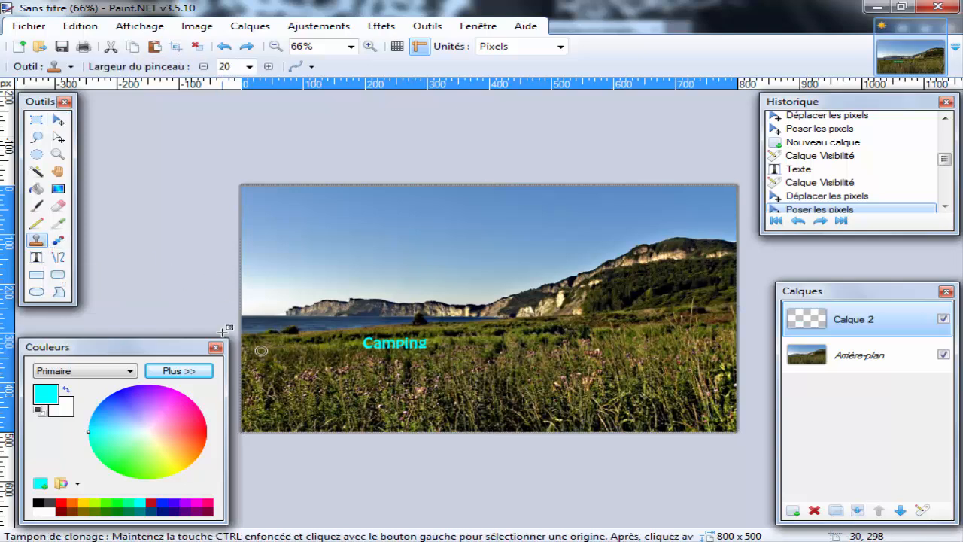
pyautogui.click(249, 66)
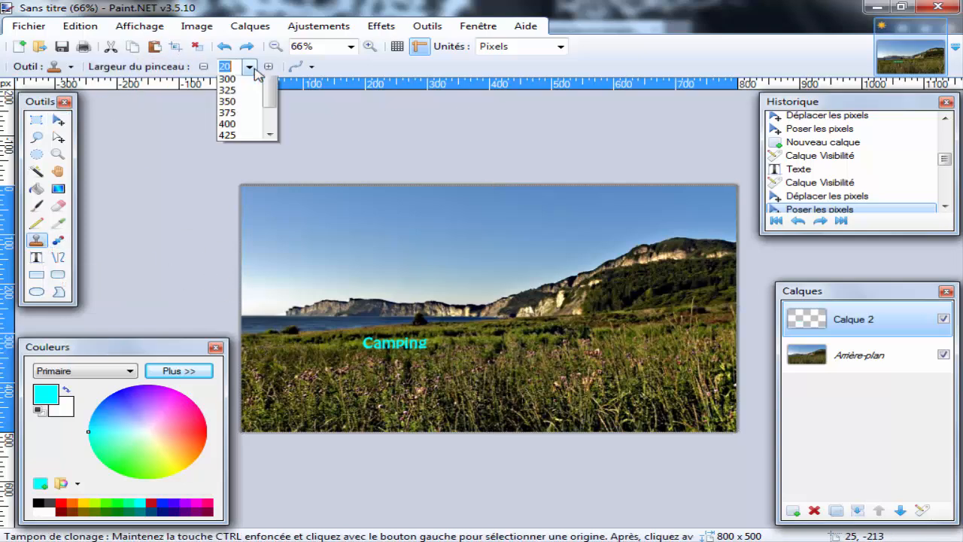
pyautogui.scroll(5, 227, 115)
pyautogui.scroll(-6, 228, 116)
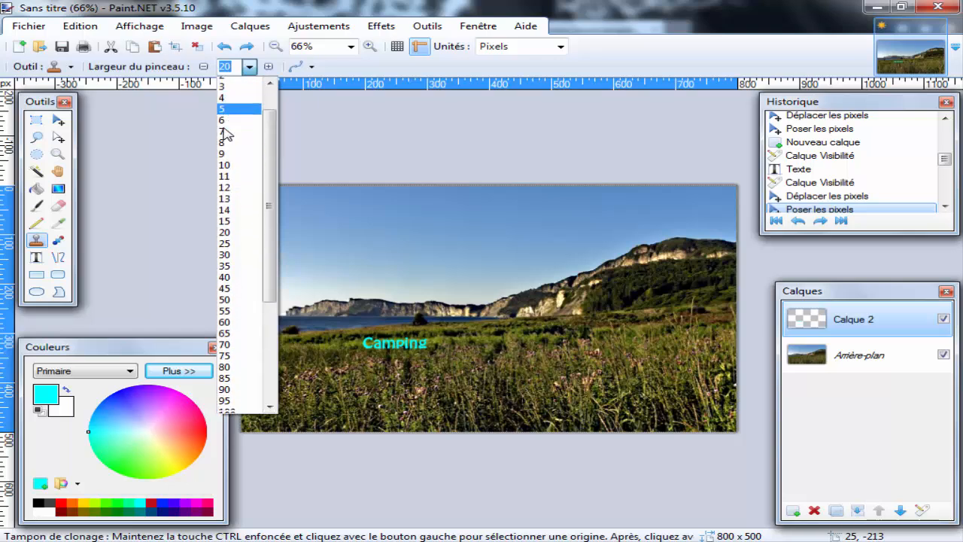
pyautogui.scroll(2, 234, 132)
pyautogui.scroll(3, 234, 136)
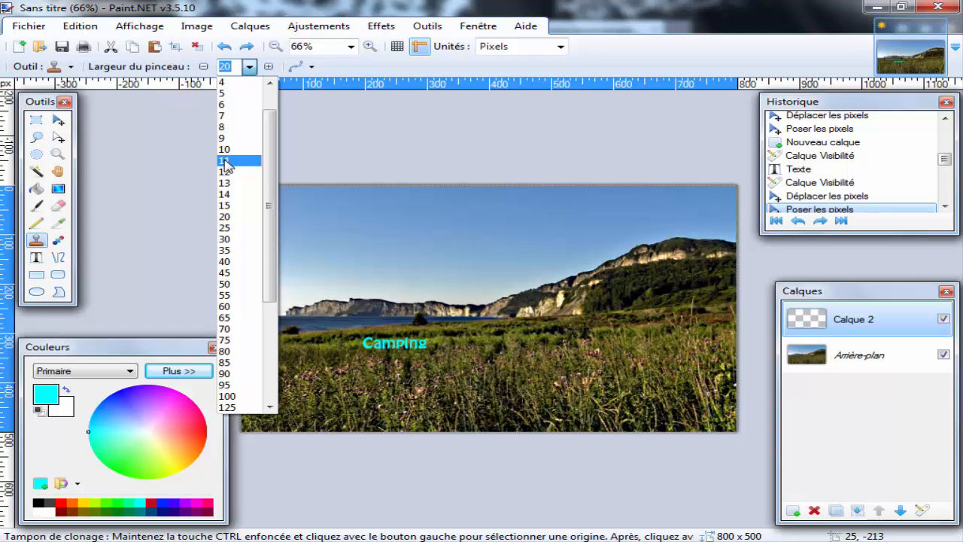
pyautogui.click(226, 161)
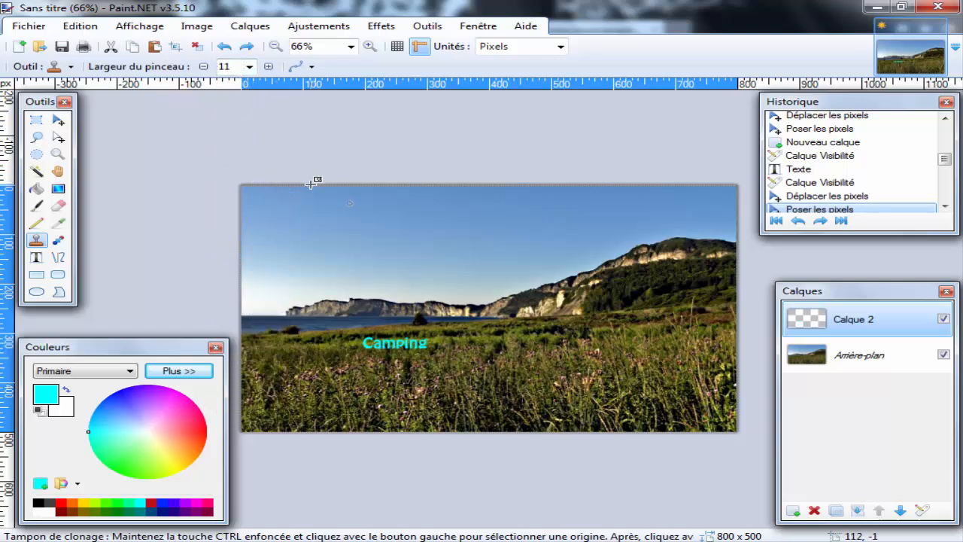
pyautogui.click(249, 67)
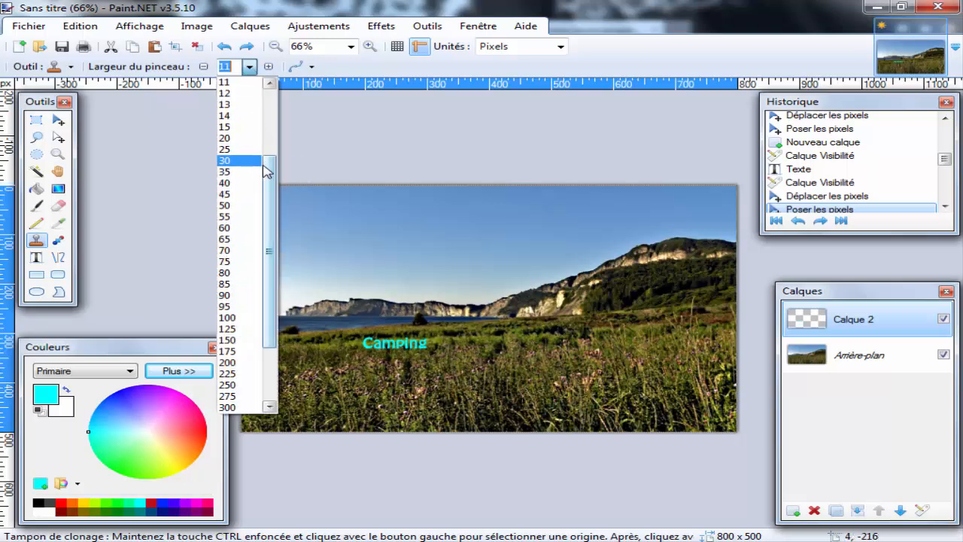
pyautogui.click(251, 161)
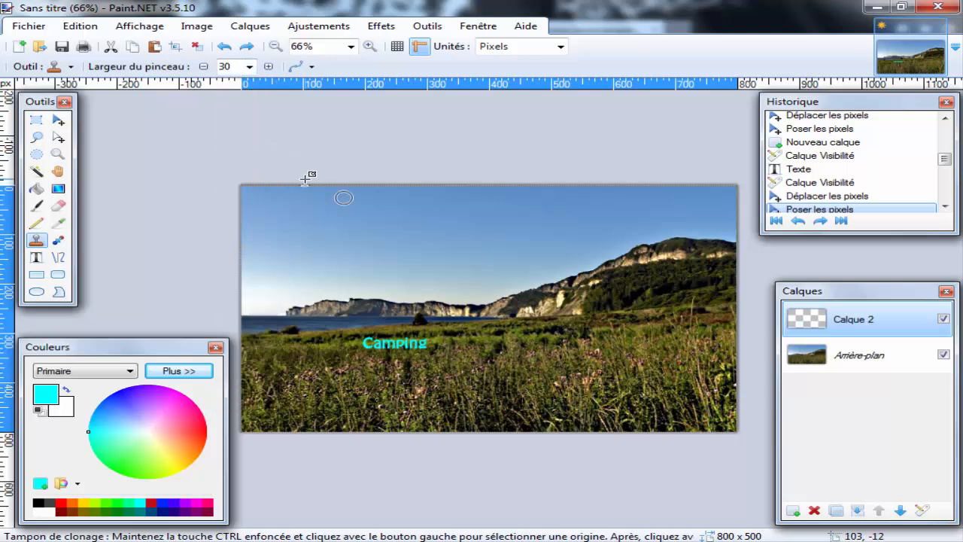
pyautogui.click(249, 67)
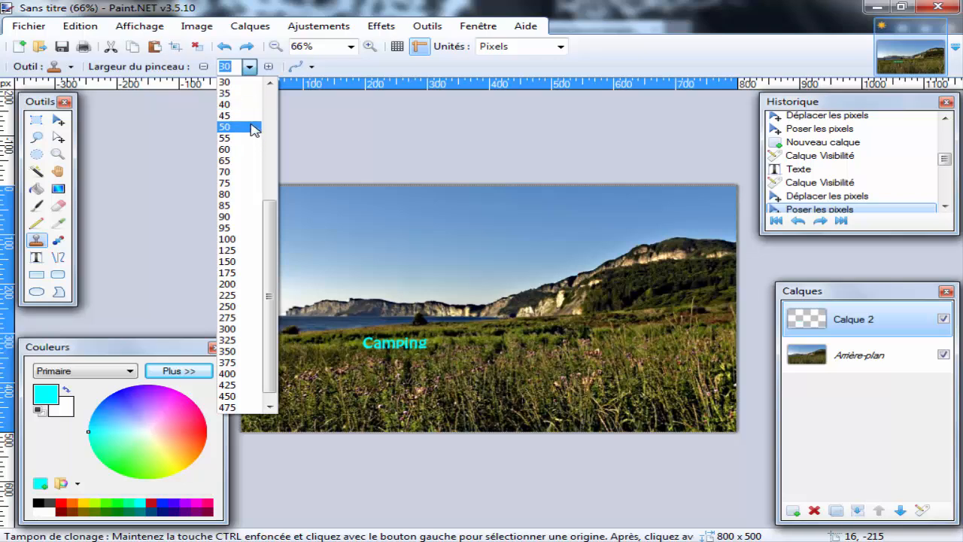
pyautogui.scroll(1, 254, 123)
pyautogui.click(247, 94)
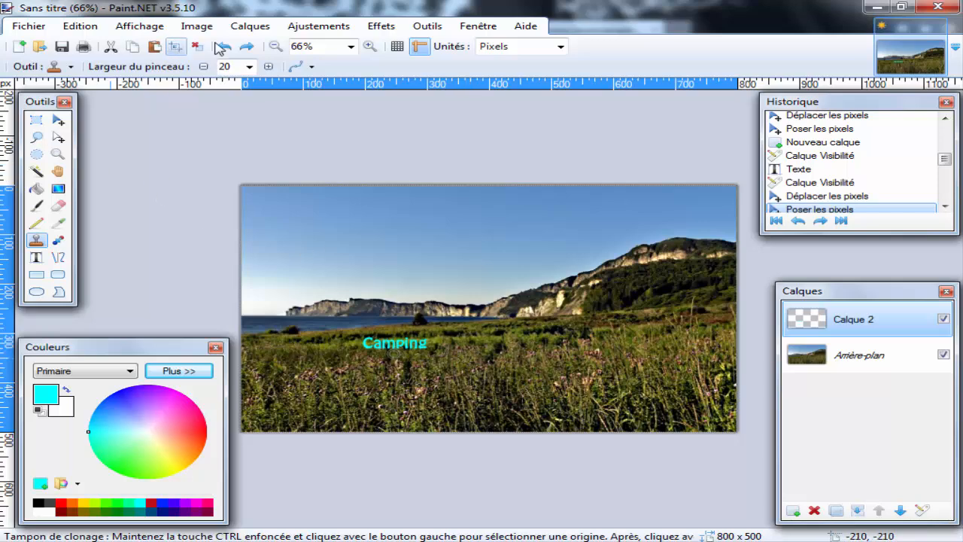
# Step: Make Arrière-plan the active layer for cloning and lower the primary colour's transparency (alpha) to 89
pyautogui.click(376, 48)
pyautogui.click(376, 47)
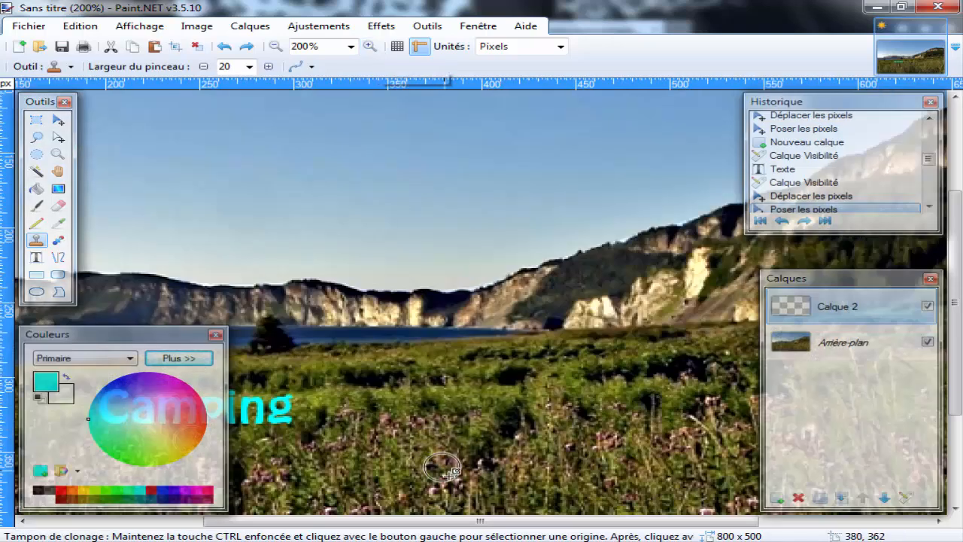
pyautogui.moveTo(506, 526); pyautogui.dragTo(382, 525)
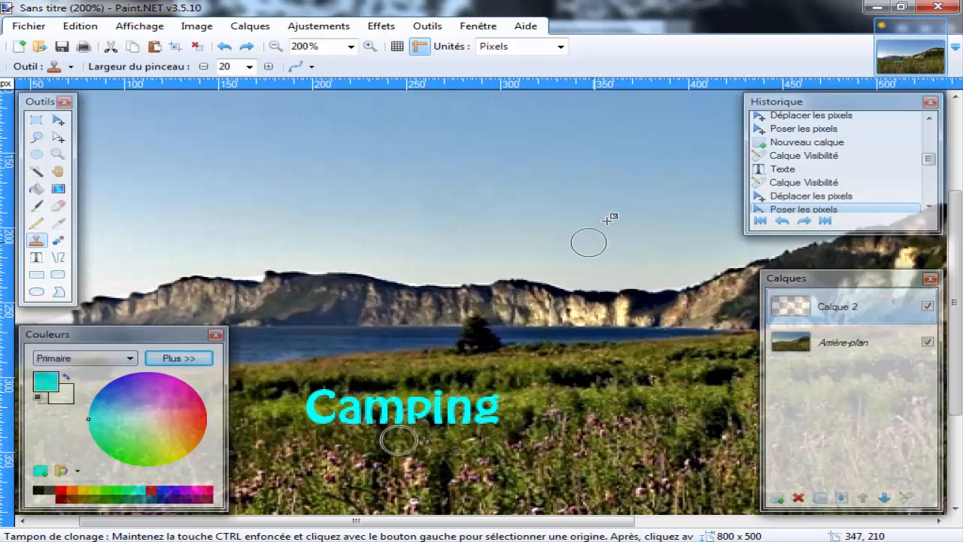
pyautogui.click(863, 345)
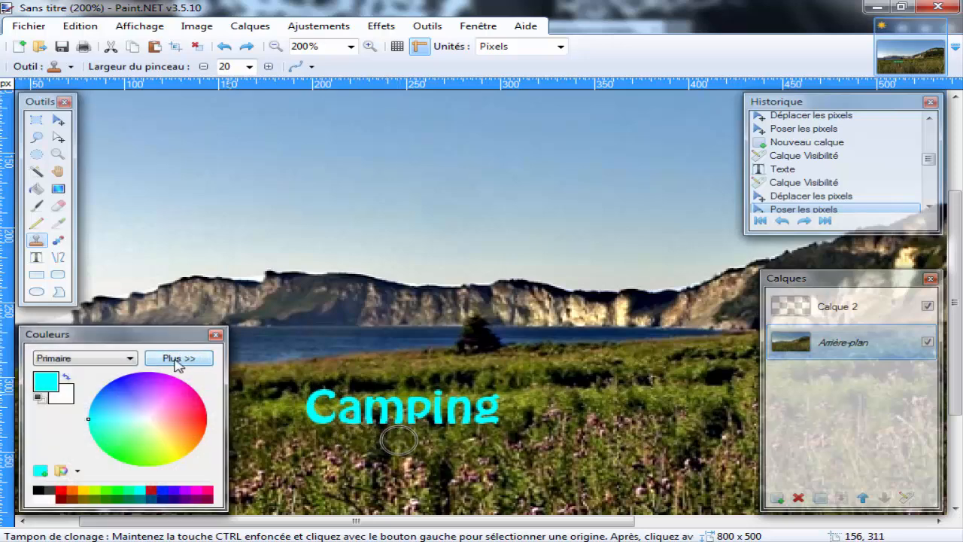
pyautogui.click(201, 363)
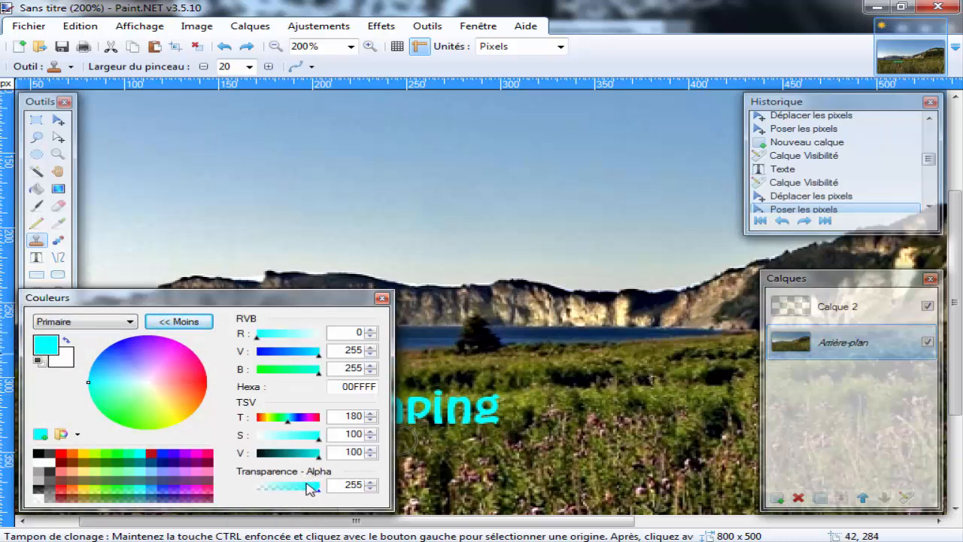
pyautogui.moveTo(318, 490); pyautogui.dragTo(293, 493)
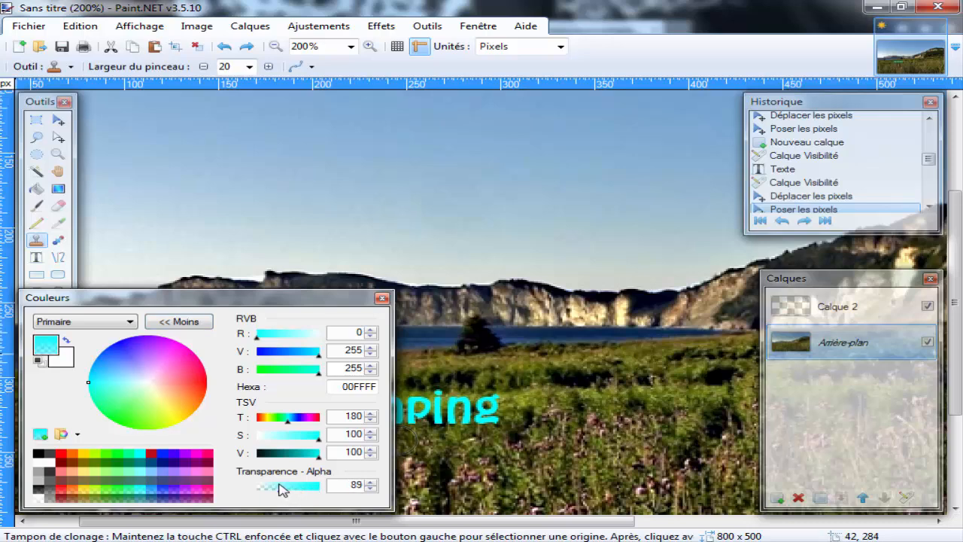
pyautogui.click(192, 323)
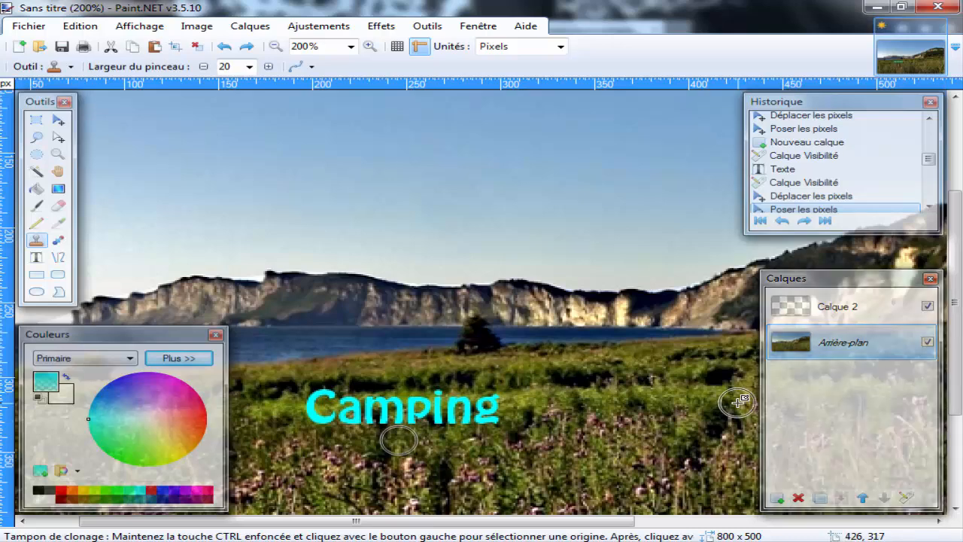
# Step: On Calque 2, clone the sampled grass over the lower edge of the Camping letters so the text fades into the meadow
pyautogui.click(833, 316)
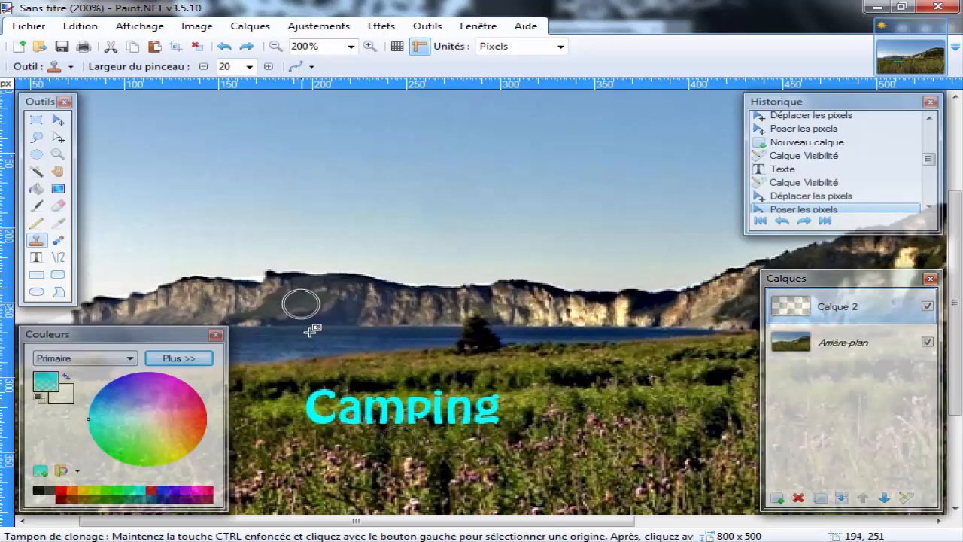
pyautogui.click(321, 427)
pyautogui.click(322, 426)
pyautogui.click(326, 419)
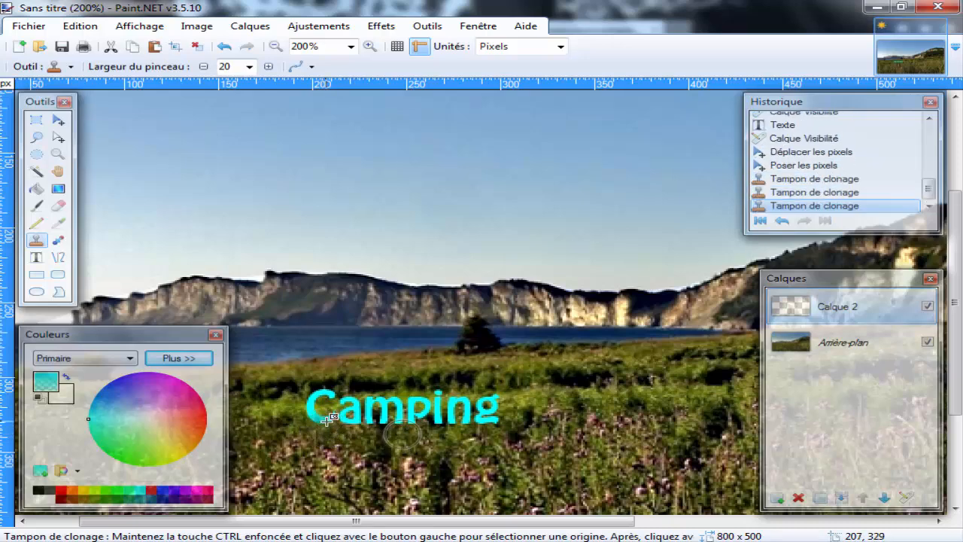
pyautogui.click(325, 421)
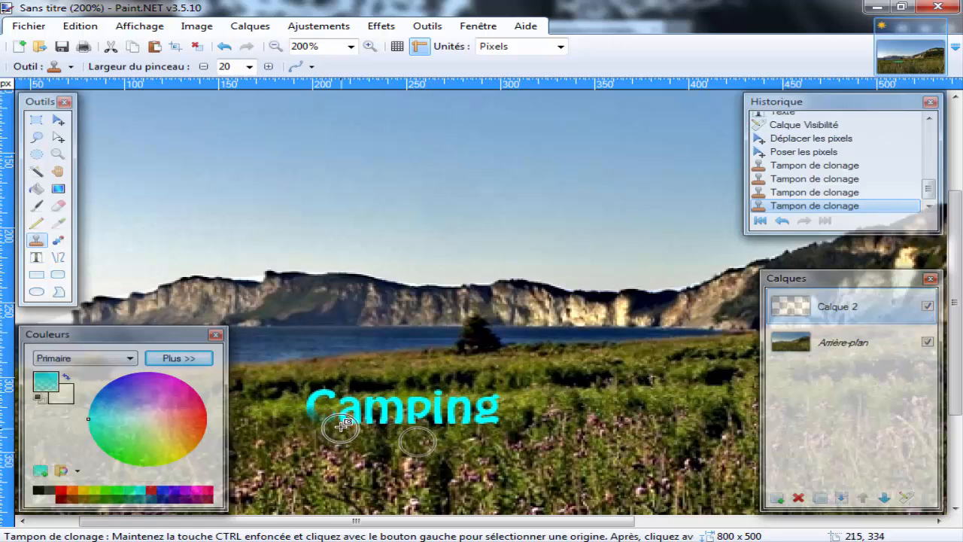
pyautogui.click(345, 423)
pyautogui.click(347, 425)
pyautogui.click(357, 424)
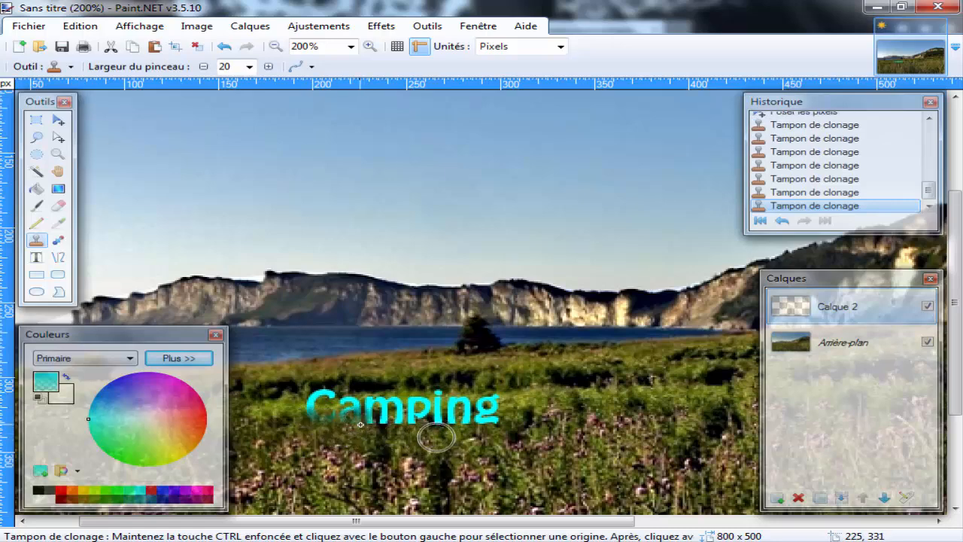
pyautogui.click(366, 425)
pyautogui.click(386, 425)
pyautogui.click(394, 427)
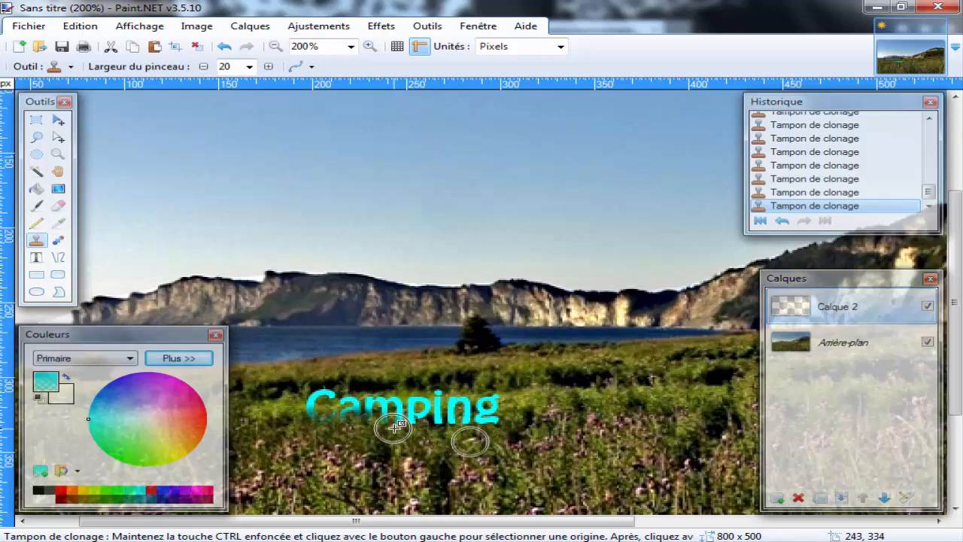
pyautogui.click(400, 425)
pyautogui.click(405, 425)
pyautogui.click(405, 423)
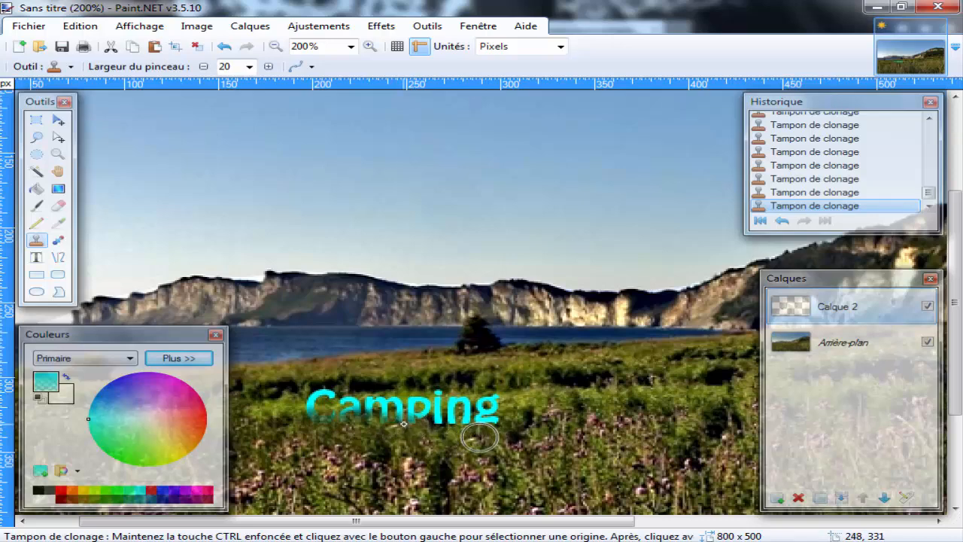
pyautogui.click(414, 422)
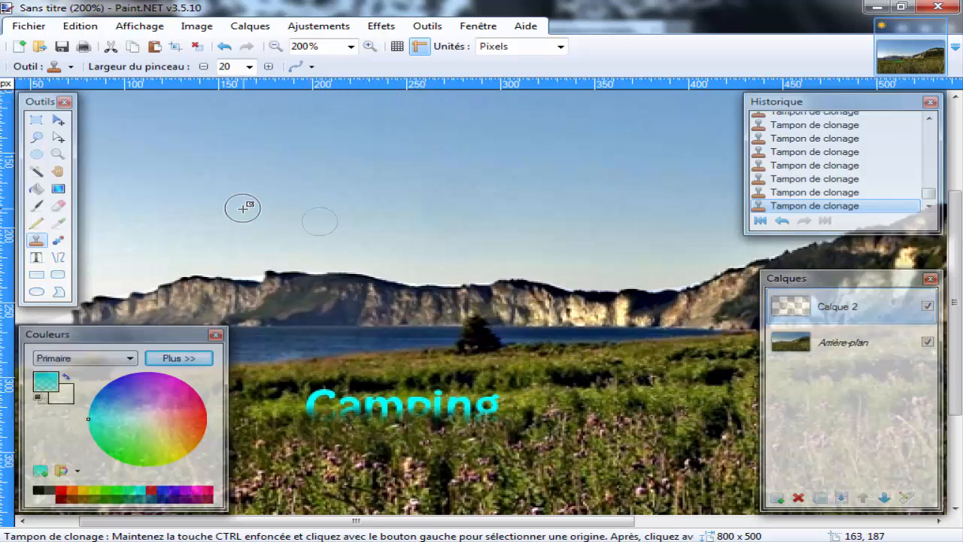
# Step: Flatten the image (Aplatir) into a single layer
pyautogui.click(276, 47)
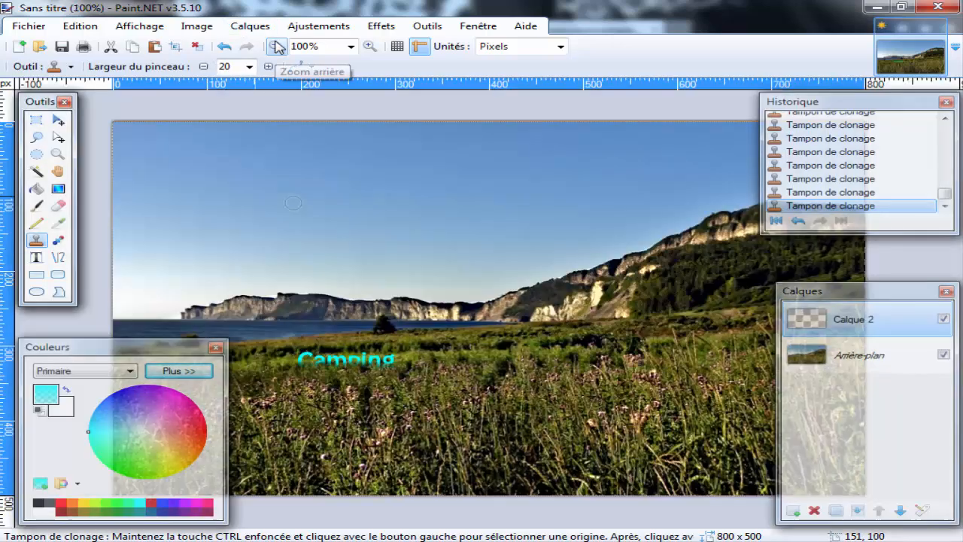
pyautogui.click(277, 47)
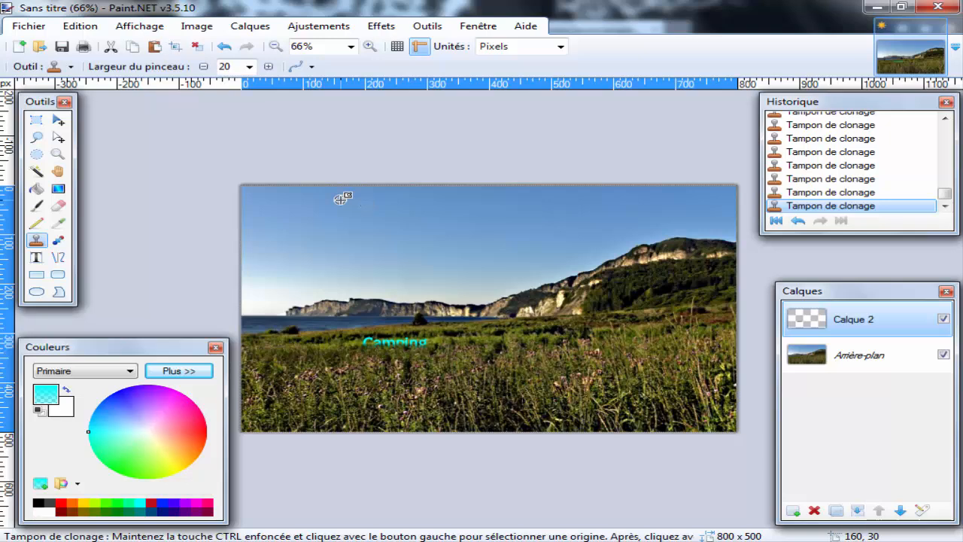
pyautogui.click(207, 34)
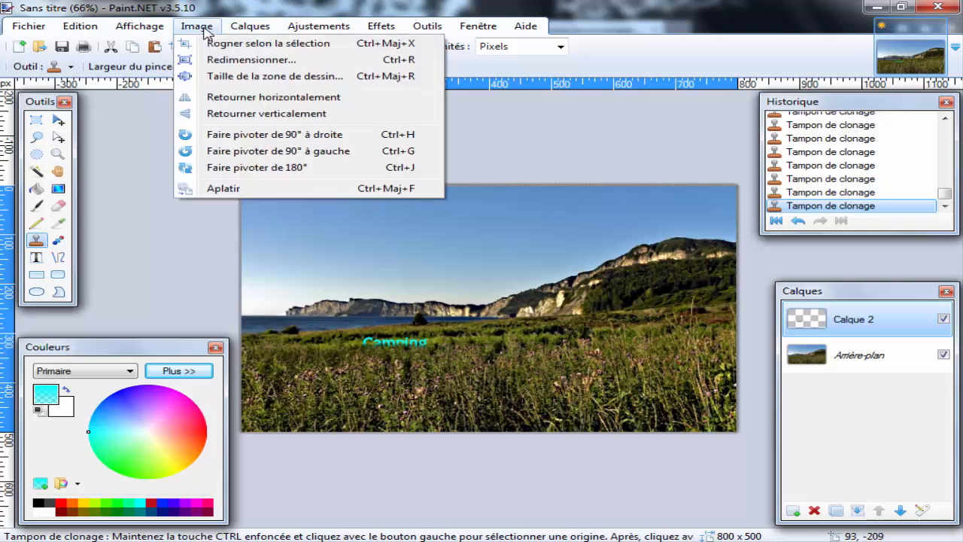
pyautogui.click(224, 188)
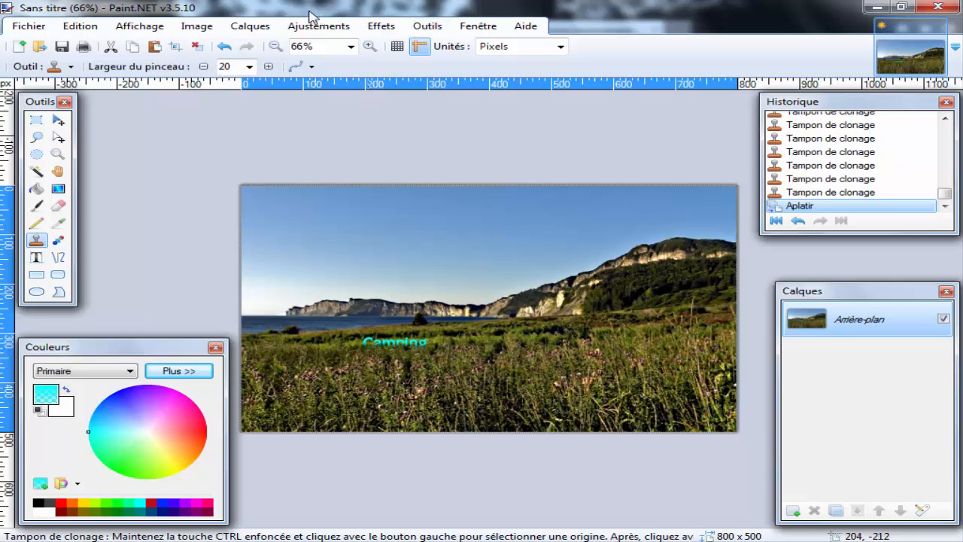
# Step: Sharpen the flattened image with the Améliorer la netteté effect at a value of 8
pyautogui.click(401, 30)
pyautogui.moveTo(475, 128)
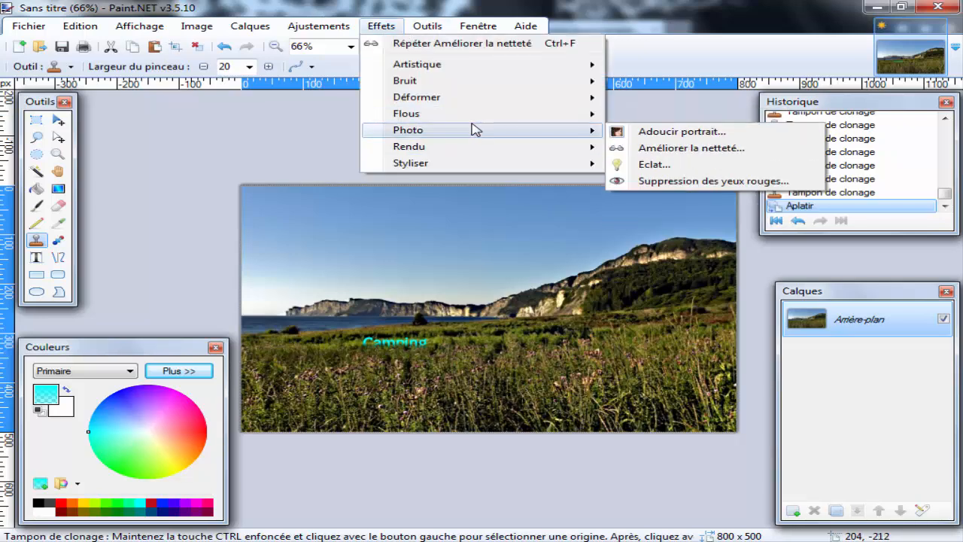
pyautogui.click(627, 147)
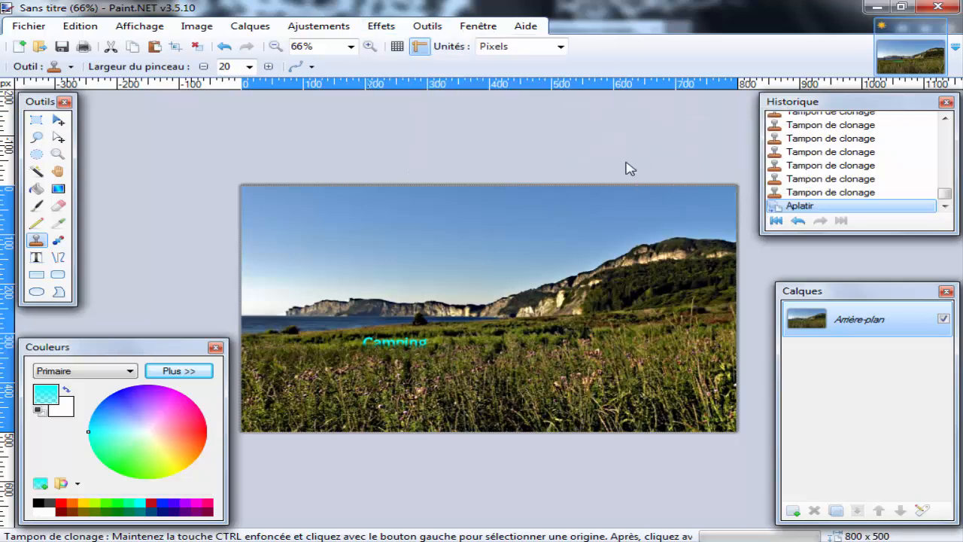
pyautogui.moveTo(452, 233); pyautogui.dragTo(497, 96)
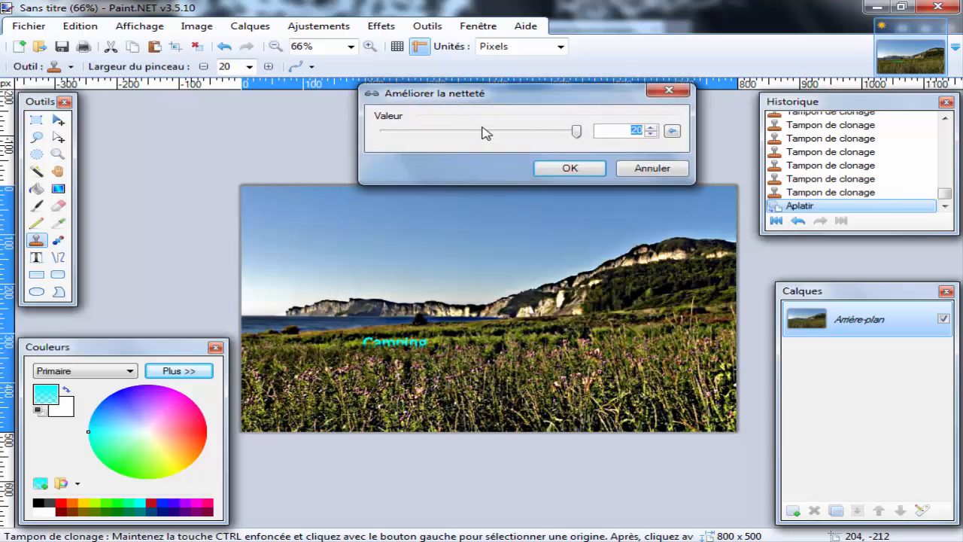
pyautogui.moveTo(577, 132); pyautogui.dragTo(459, 167)
pyautogui.click(542, 167)
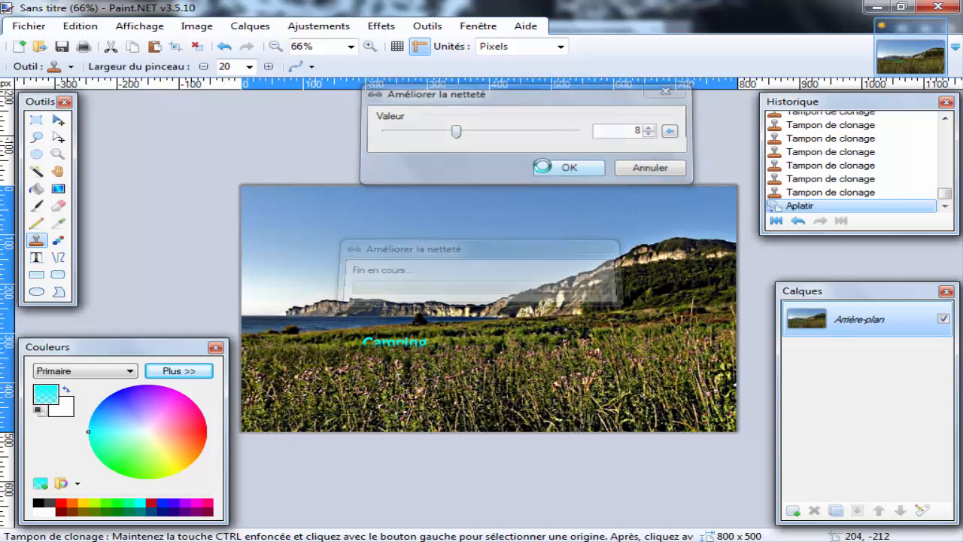
# Step: Start saving the image and name the file "Les joies du camping"
pyautogui.click(47, 26)
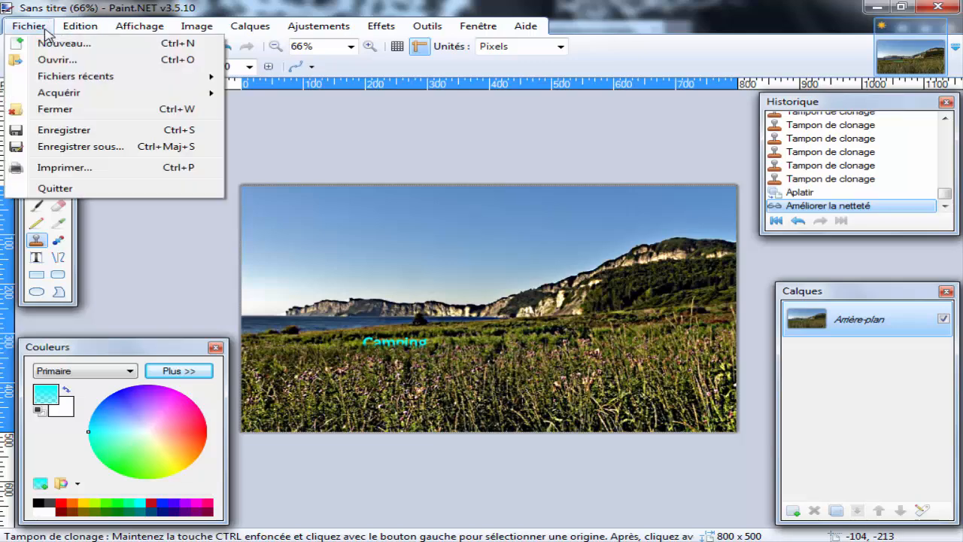
pyautogui.click(22, 27)
pyautogui.click(23, 28)
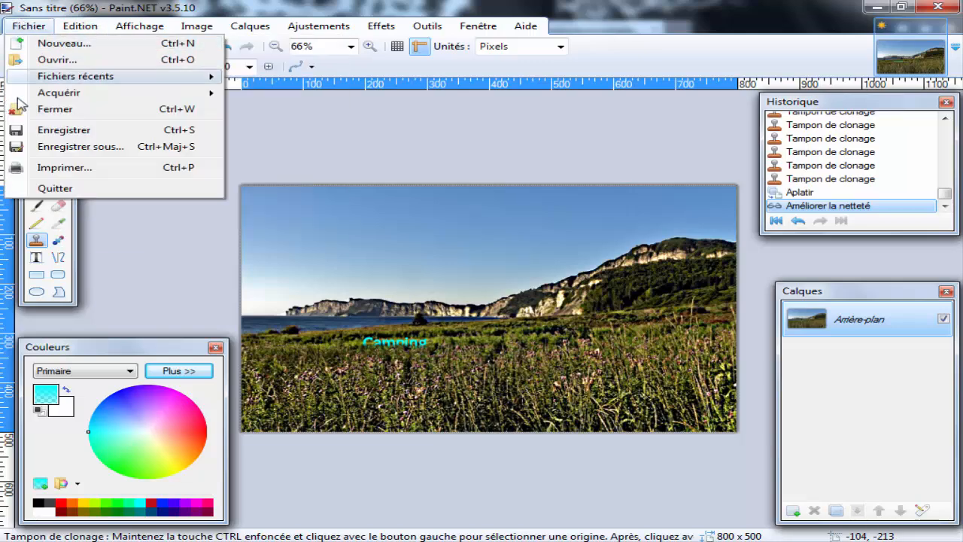
pyautogui.click(43, 130)
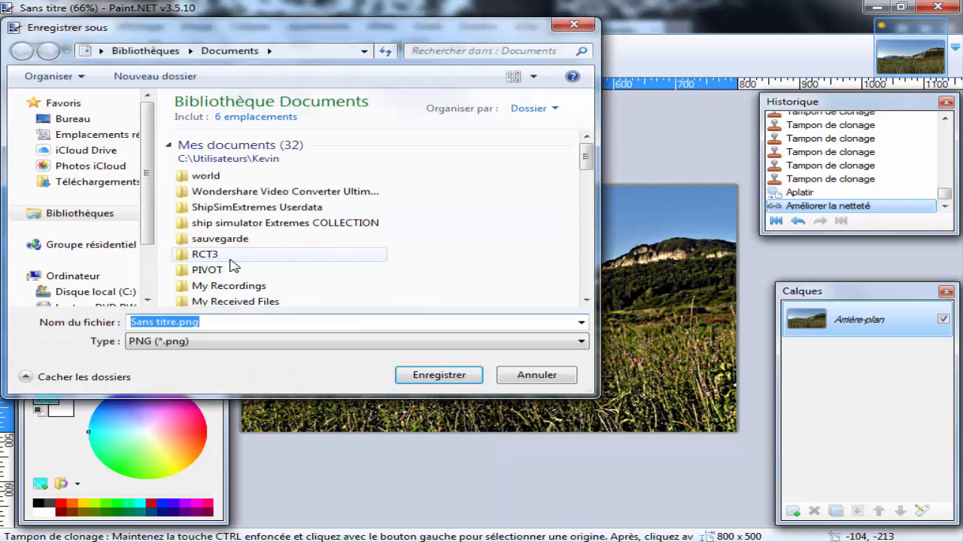
pyautogui.click(234, 326)
pyautogui.doubleClick(231, 327)
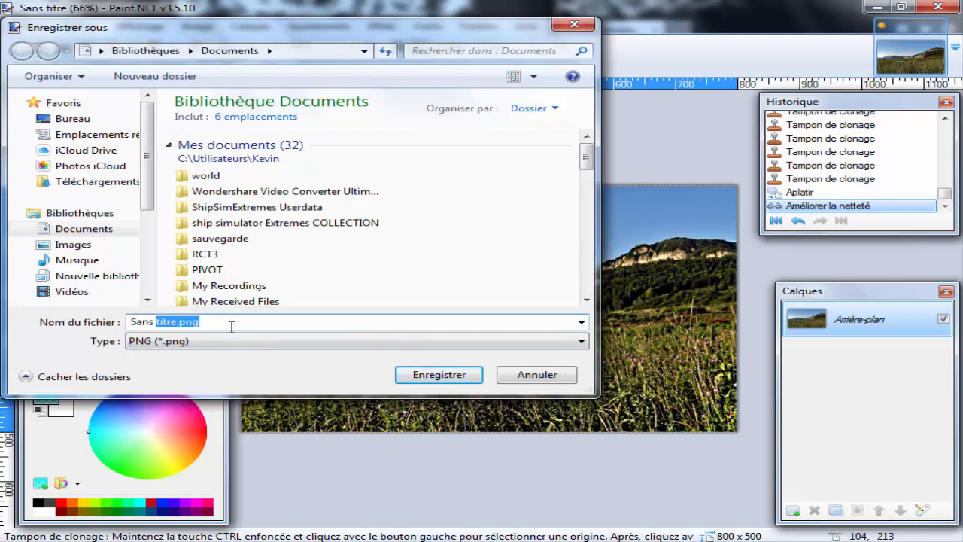
pyautogui.doubleClick(231, 327)
pyautogui.click(231, 326)
pyautogui.moveTo(231, 326); pyautogui.dragTo(55, 326)
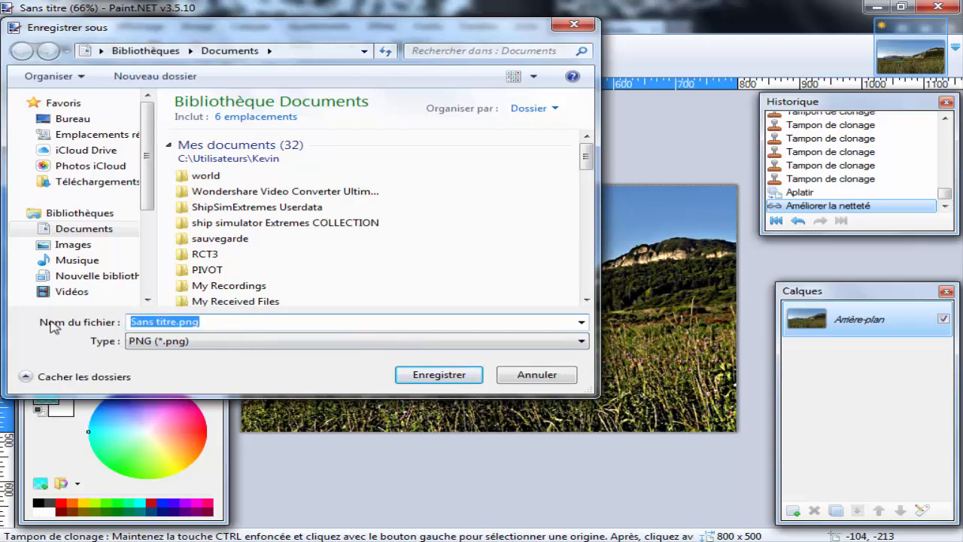
pyautogui.write('Les joies d')
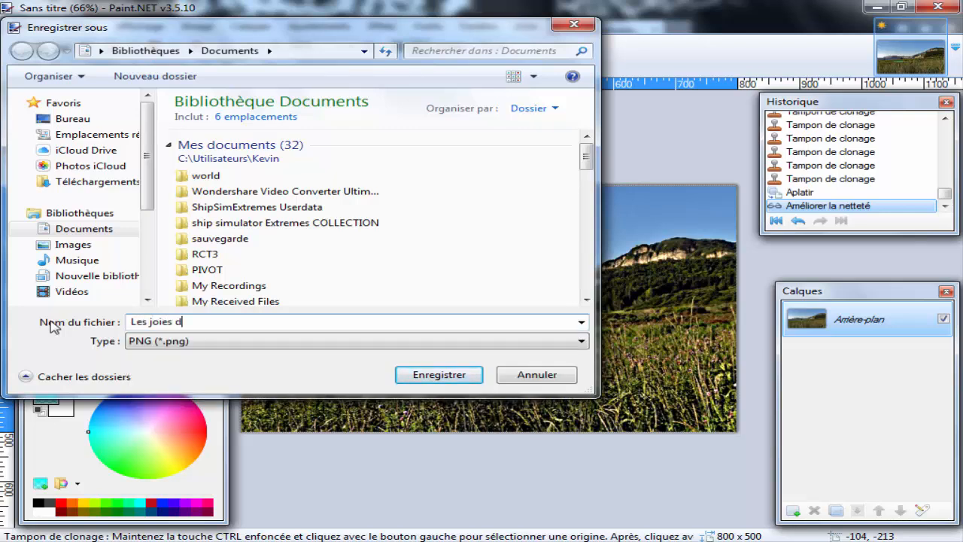
pyautogui.write('u camping')
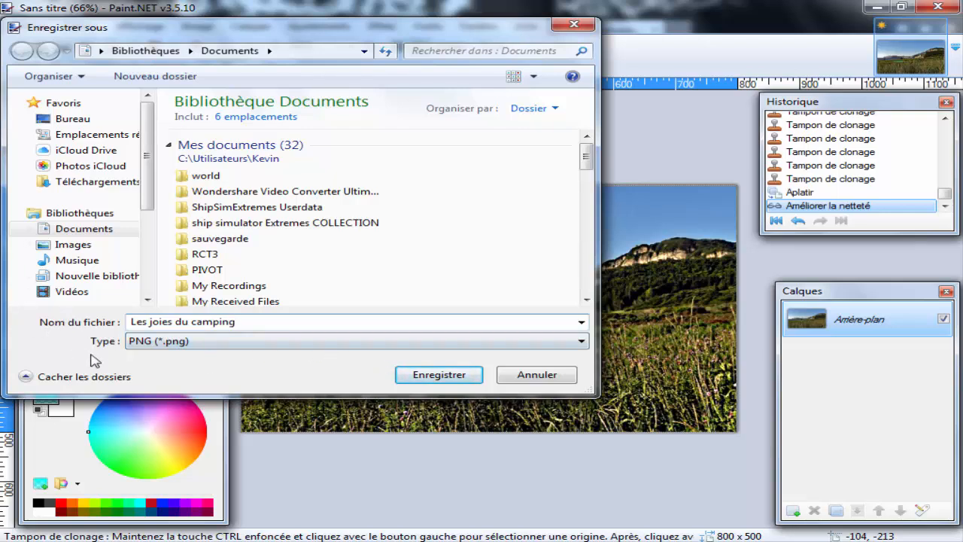
# Step: Choose the desktop (Bureau) as the save location and JPEG as the file type
pyautogui.click(149, 343)
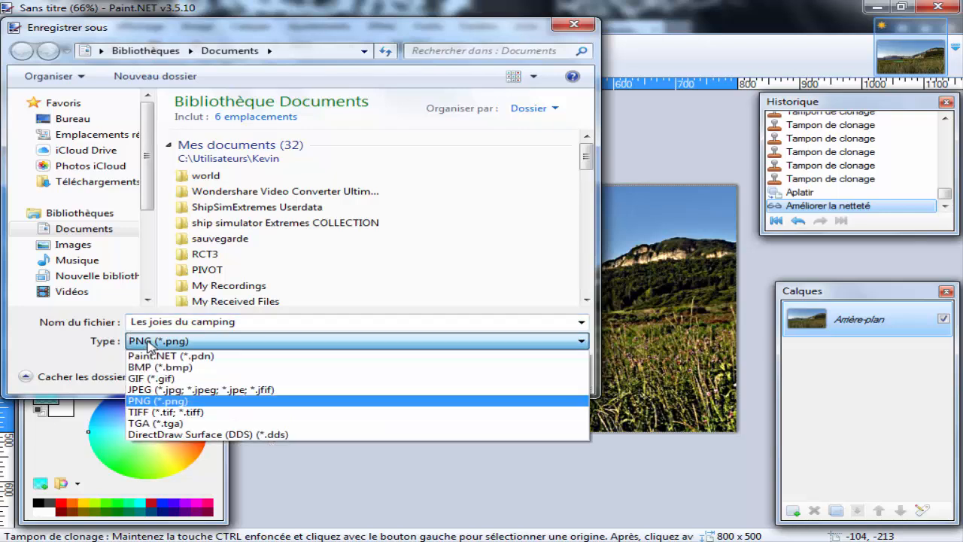
pyautogui.click(70, 122)
pyautogui.click(71, 121)
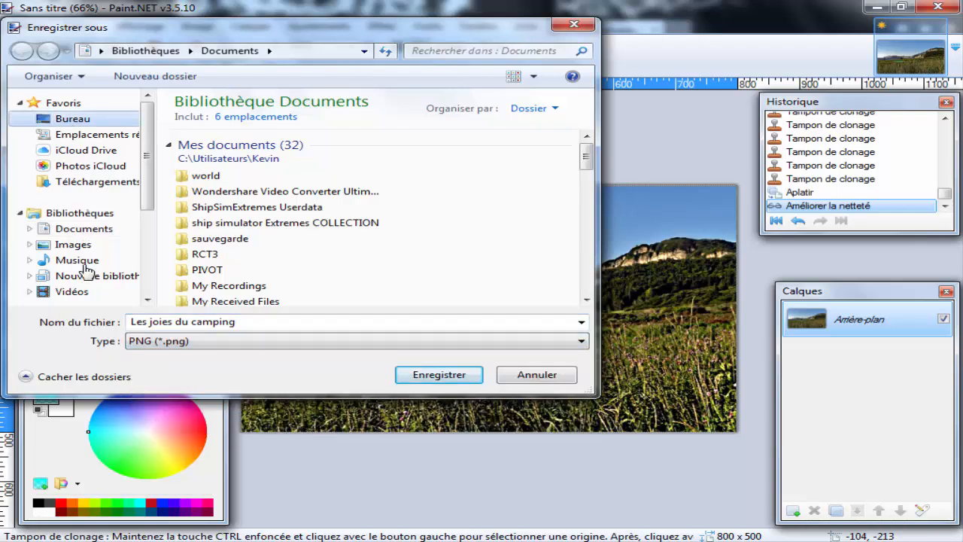
pyautogui.click(163, 343)
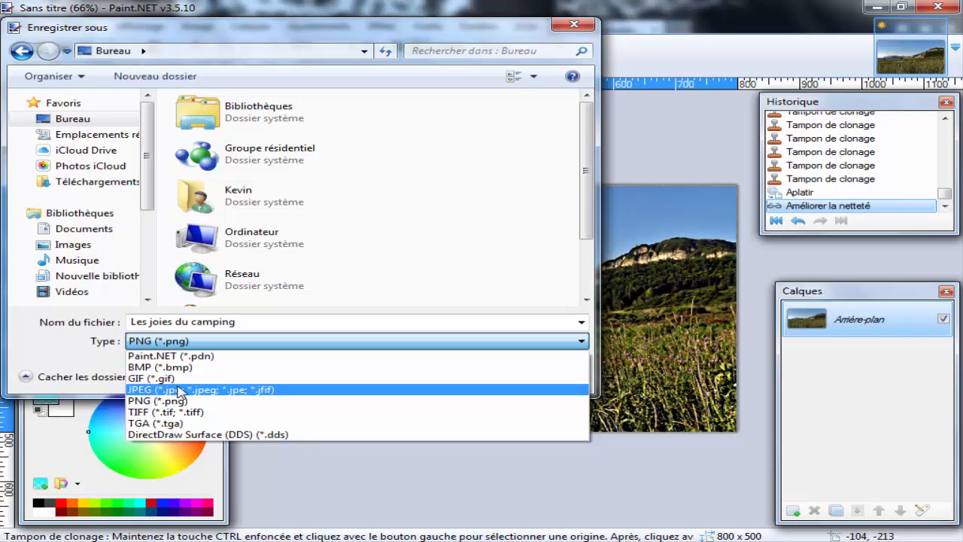
pyautogui.click(153, 390)
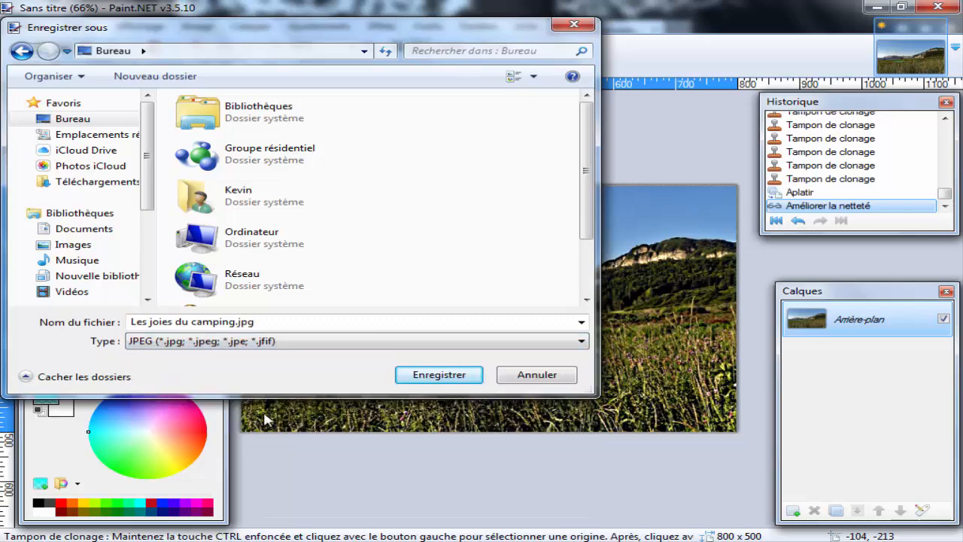
# Step: Save the JPEG file with its quality set to 100
pyautogui.click(442, 381)
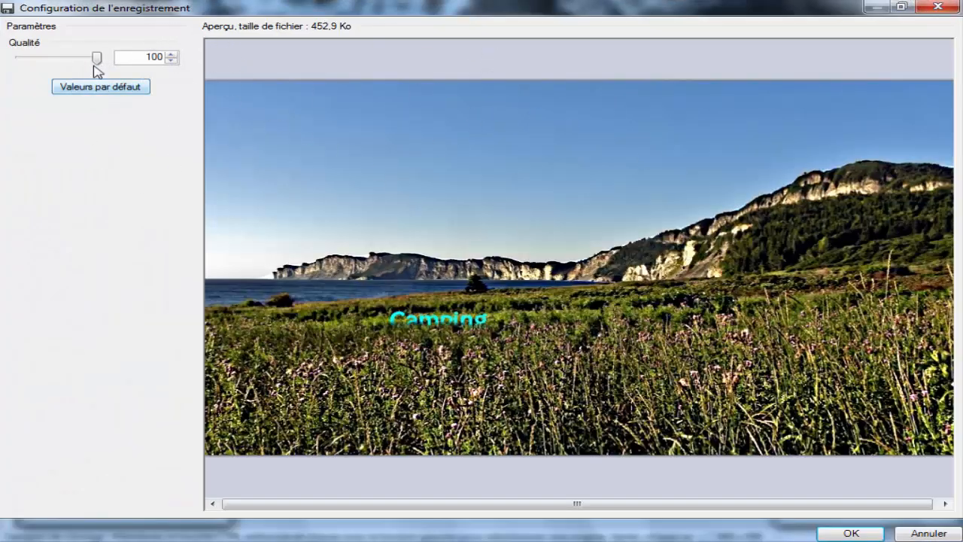
pyautogui.moveTo(97, 60); pyautogui.dragTo(11, 65)
pyautogui.click(61, 86)
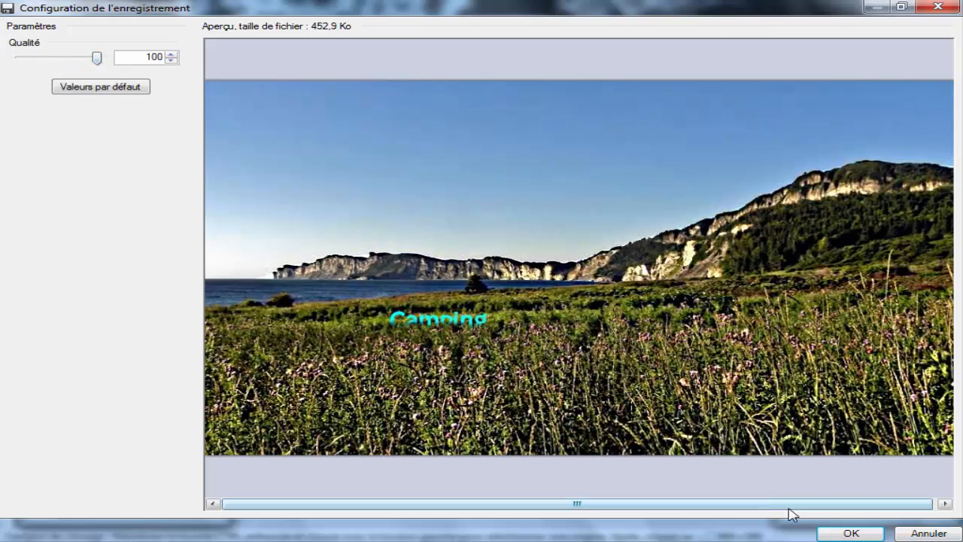
pyautogui.click(869, 536)
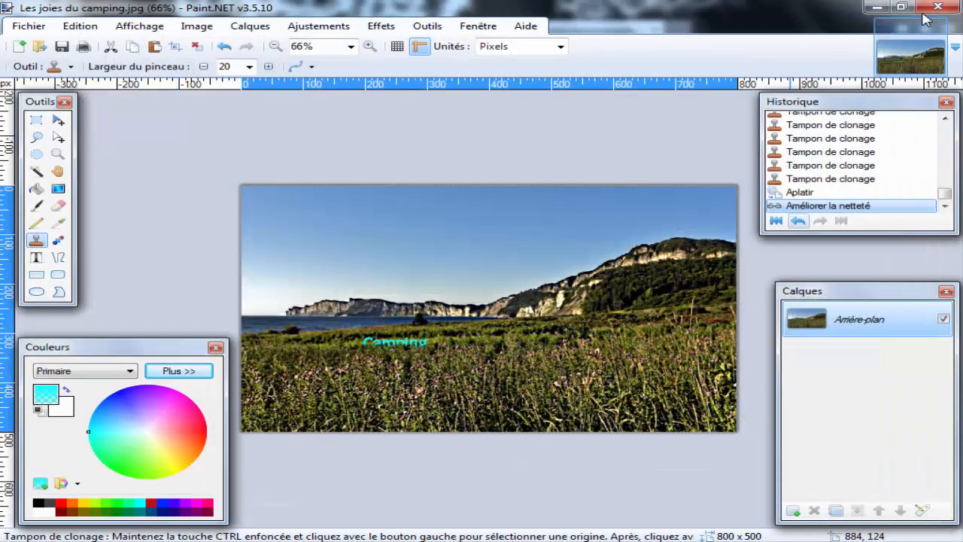
# Step: Minimise the editor and select the saved Les joies du camping.jpg on the desktop
pyautogui.click(879, 8)
pyautogui.click(879, 8)
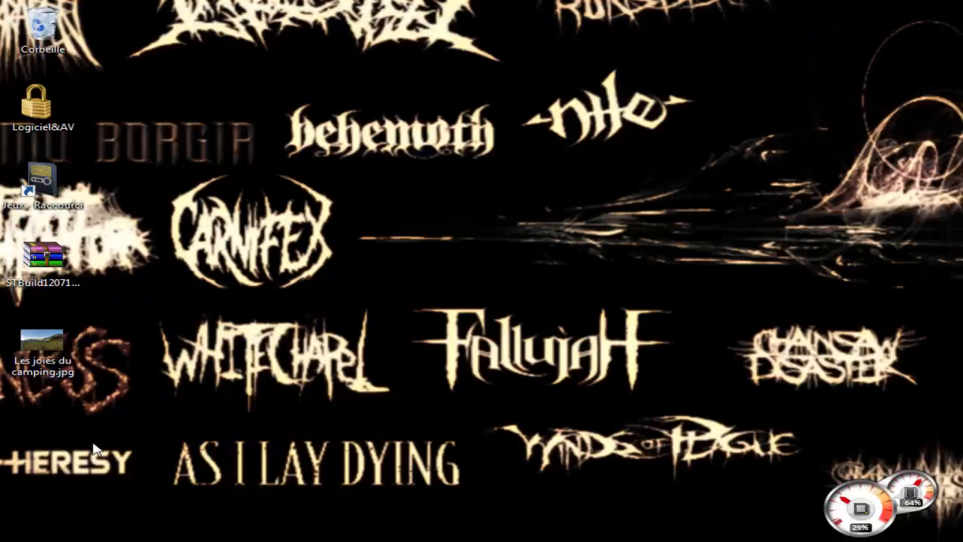
pyautogui.click(72, 344)
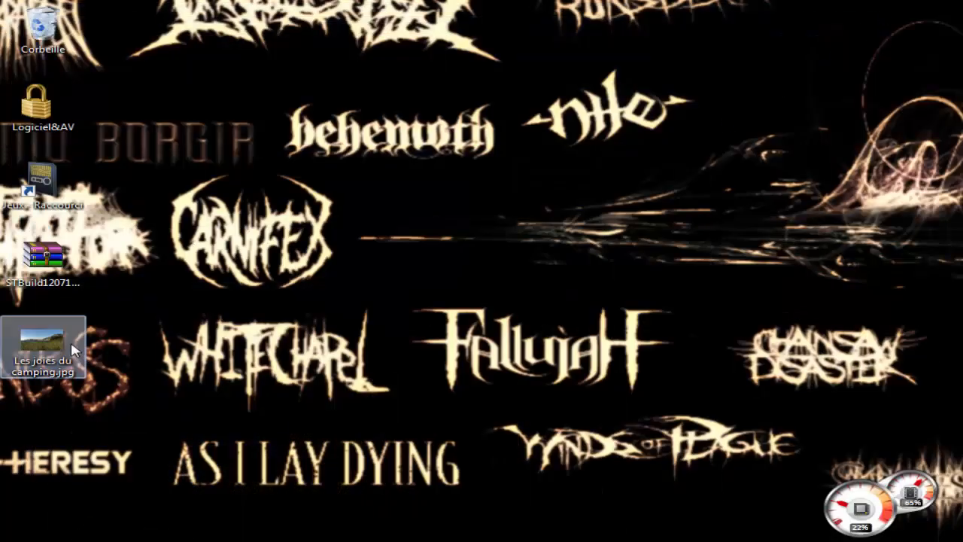